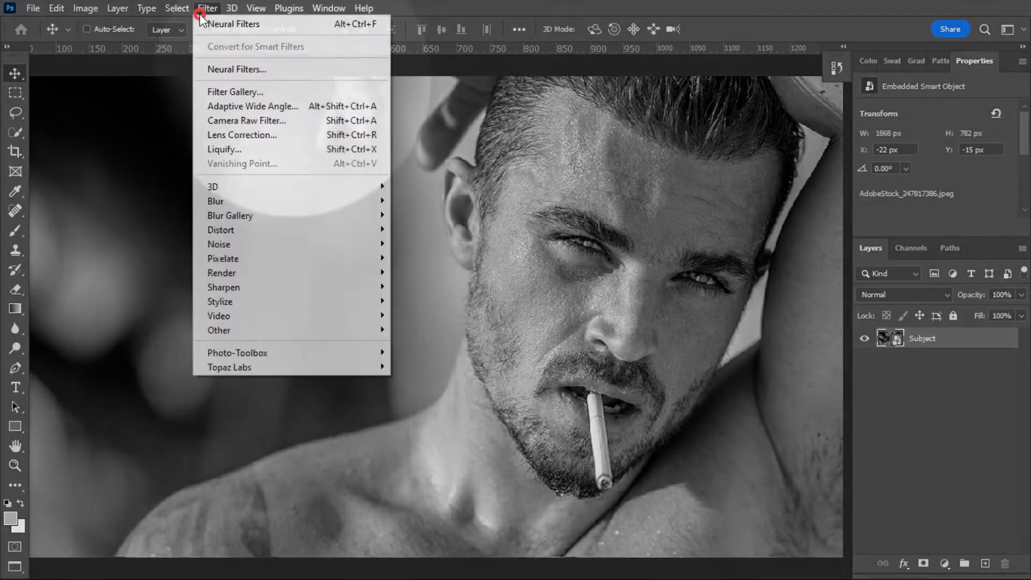
Step: Open the Neural Filters for the Subject layer, enable Colorize and set its Saturation to +10
{"action": "left_click", "coordinate": [275, 68]}
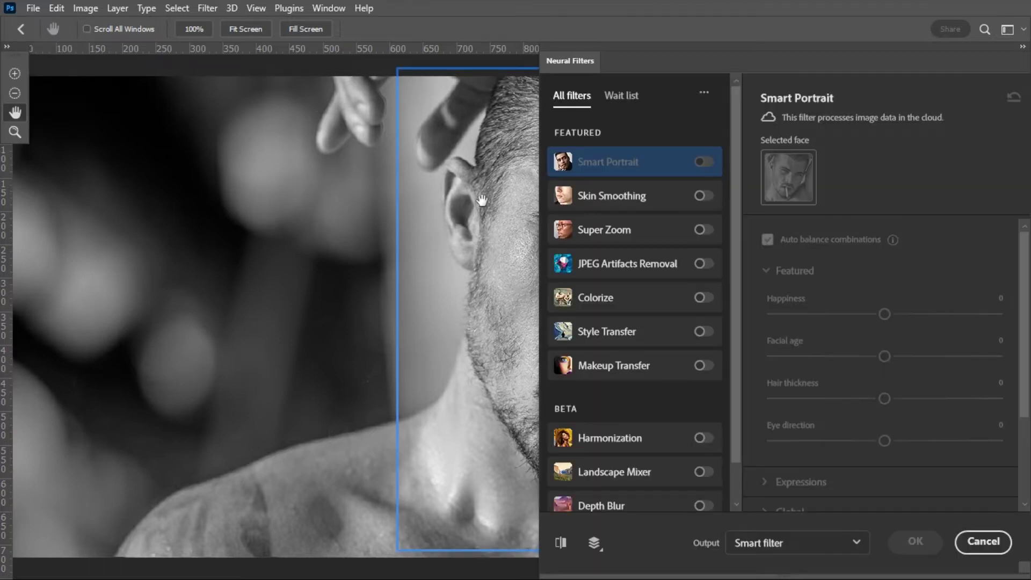
{"action": "left_click_drag", "start_coordinate": [443, 202], "coordinate": [241, 182]}
{"action": "scroll", "coordinate": [700, 294], "scroll_direction": "down", "scroll_amount": 1}
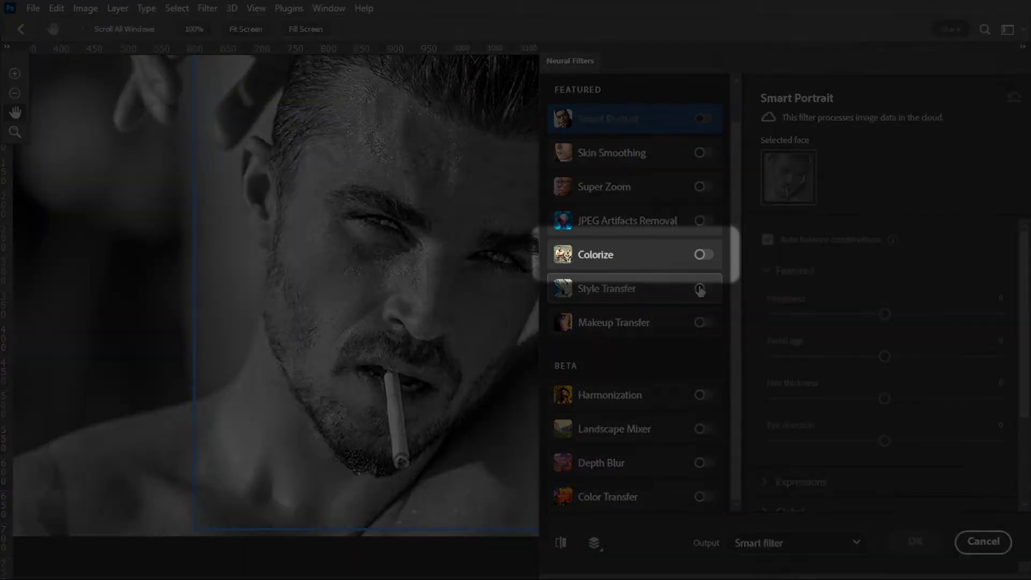
{"action": "left_click", "coordinate": [701, 256]}
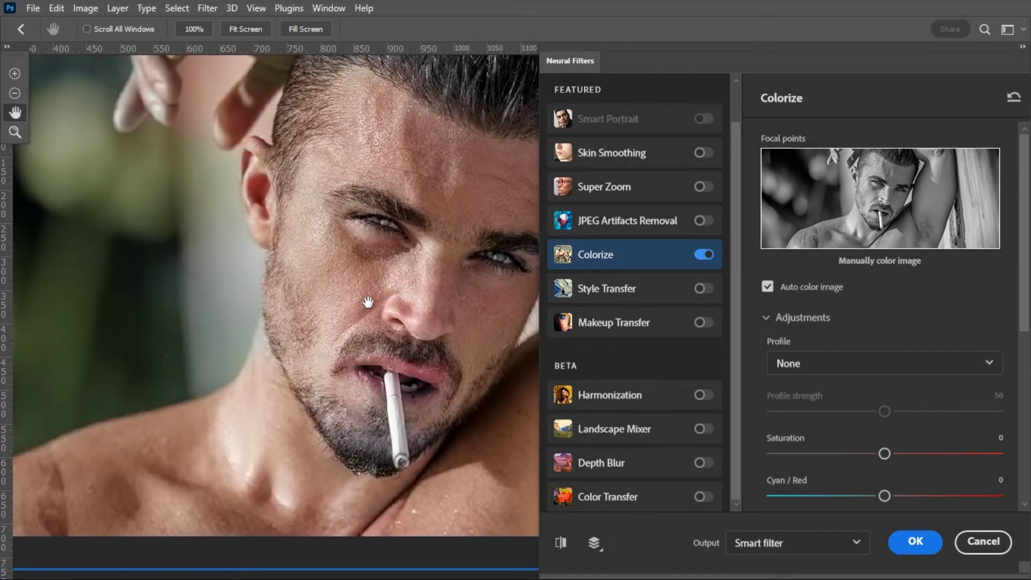
{"action": "scroll", "coordinate": [872, 322], "scroll_direction": "down", "scroll_amount": 3}
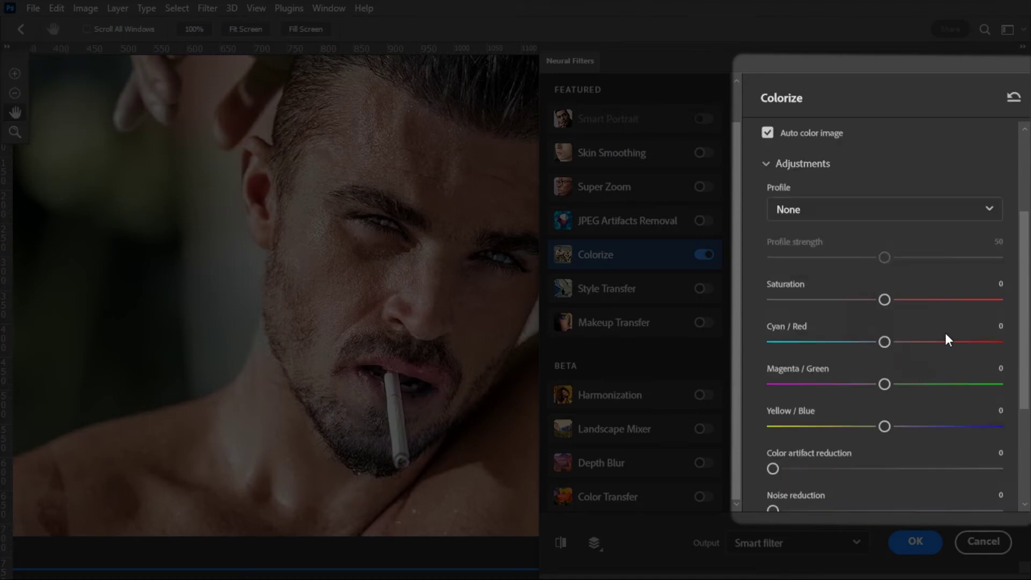
{"action": "left_click", "coordinate": [908, 298]}
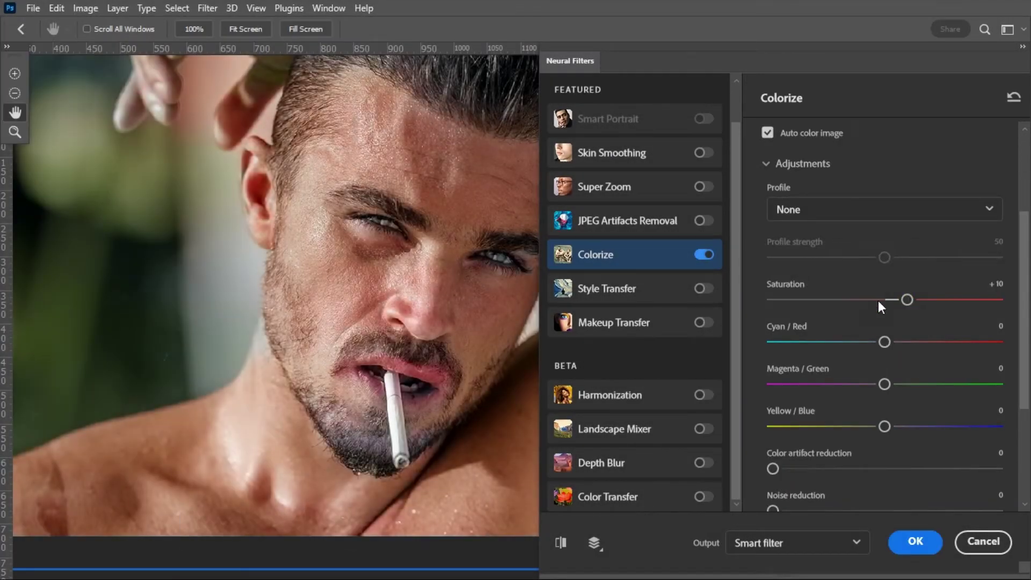
Step: Try Cyan/Red at +9, Magenta/Green at -5 and Yellow/Blue at -2, and return all three to 0
{"action": "left_click", "coordinate": [904, 342]}
{"action": "left_click", "coordinate": [872, 384]}
{"action": "left_click", "coordinate": [901, 426]}
{"action": "left_click", "coordinate": [880, 426]}
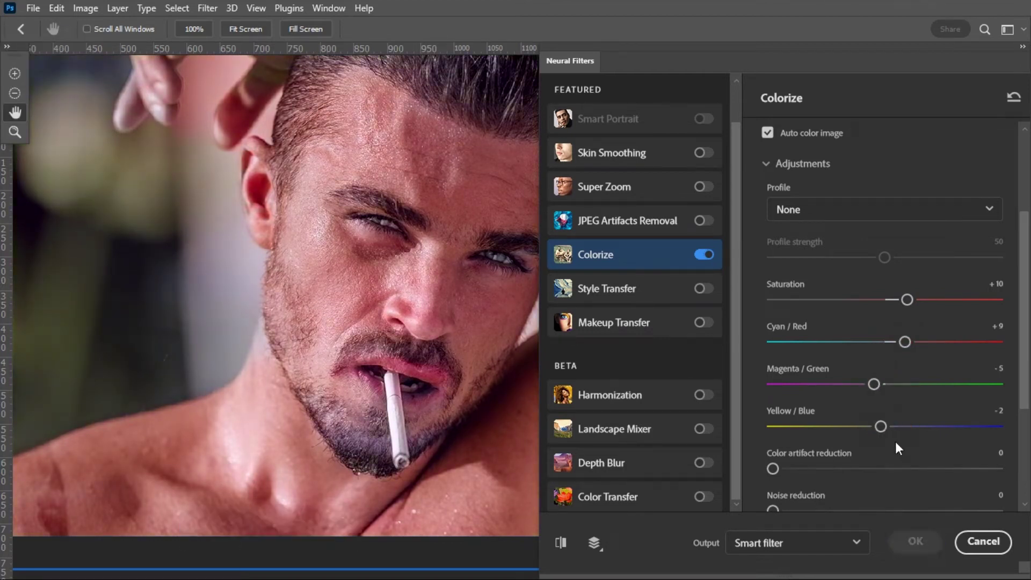
{"action": "left_click", "coordinate": [885, 342]}
{"action": "left_click", "coordinate": [883, 384]}
{"action": "left_click", "coordinate": [885, 426]}
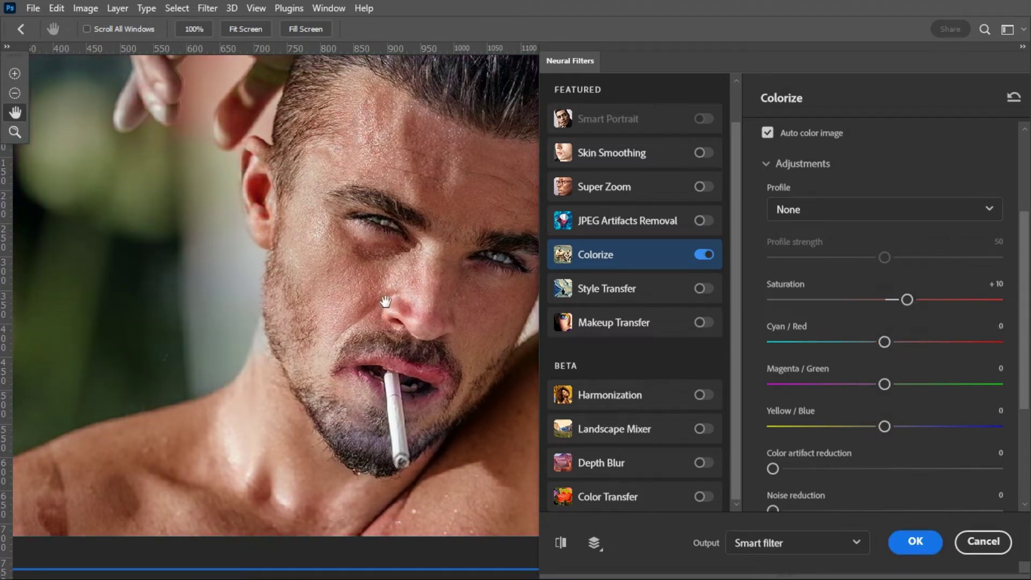
Step: Apply the Colorize filter to the portrait with the output set to Smart filter
{"action": "left_click_drag", "start_coordinate": [386, 302], "coordinate": [322, 363]}
{"action": "key", "text": "ctrl+0"}
{"action": "key", "text": "ctrl+minus"}
{"action": "key", "text": "ctrl+minus"}
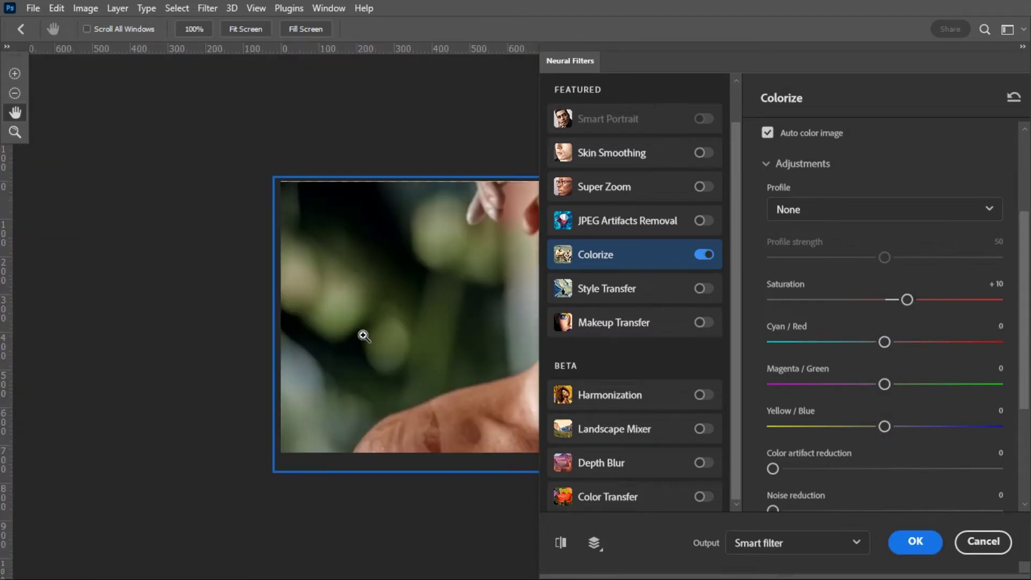
{"action": "key", "text": "ctrl+plus"}
{"action": "left_click_drag", "start_coordinate": [389, 337], "coordinate": [177, 328]}
{"action": "left_click_drag", "start_coordinate": [421, 360], "coordinate": [384, 361]}
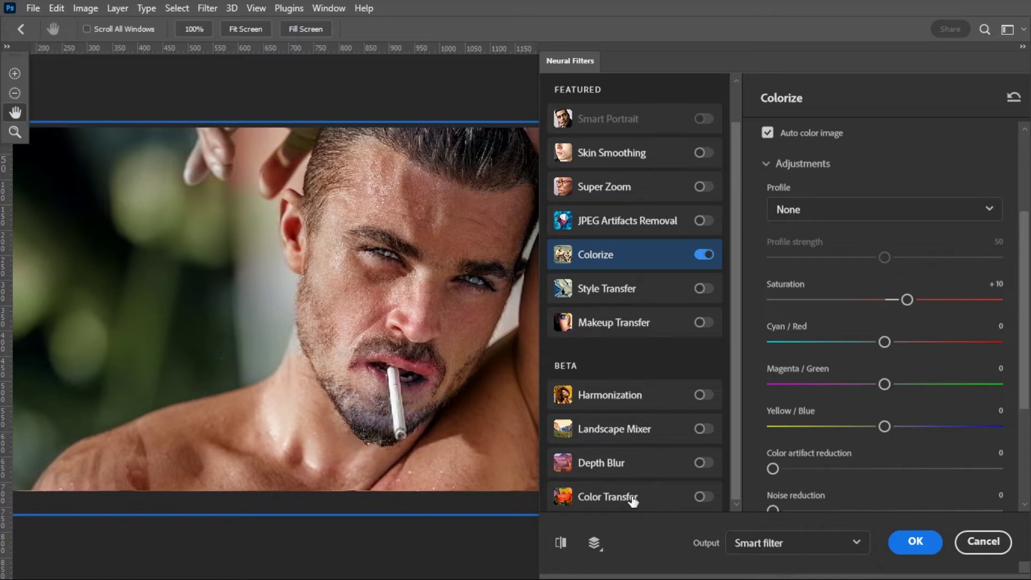
{"action": "left_click", "coordinate": [762, 544]}
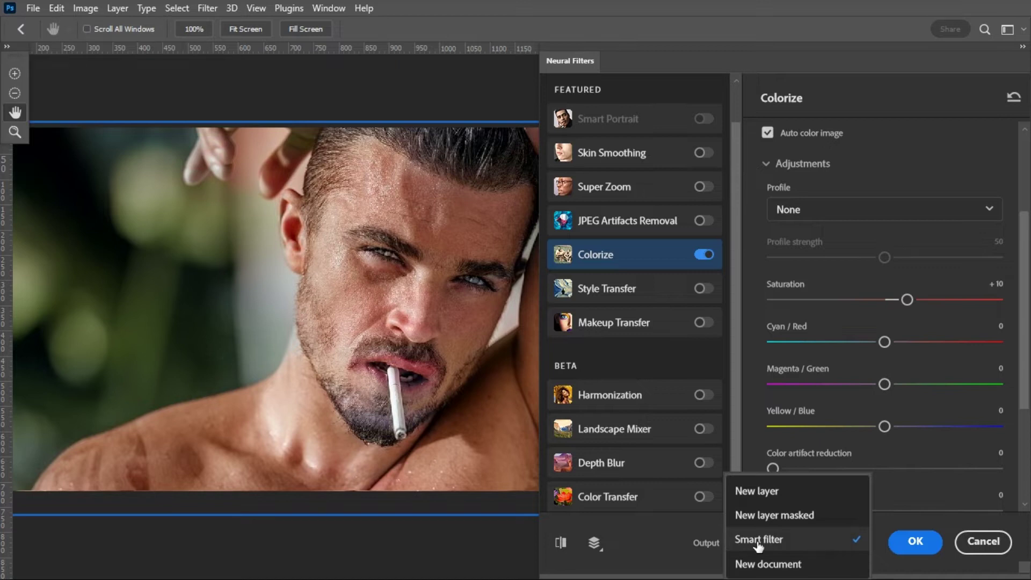
{"action": "left_click", "coordinate": [780, 541]}
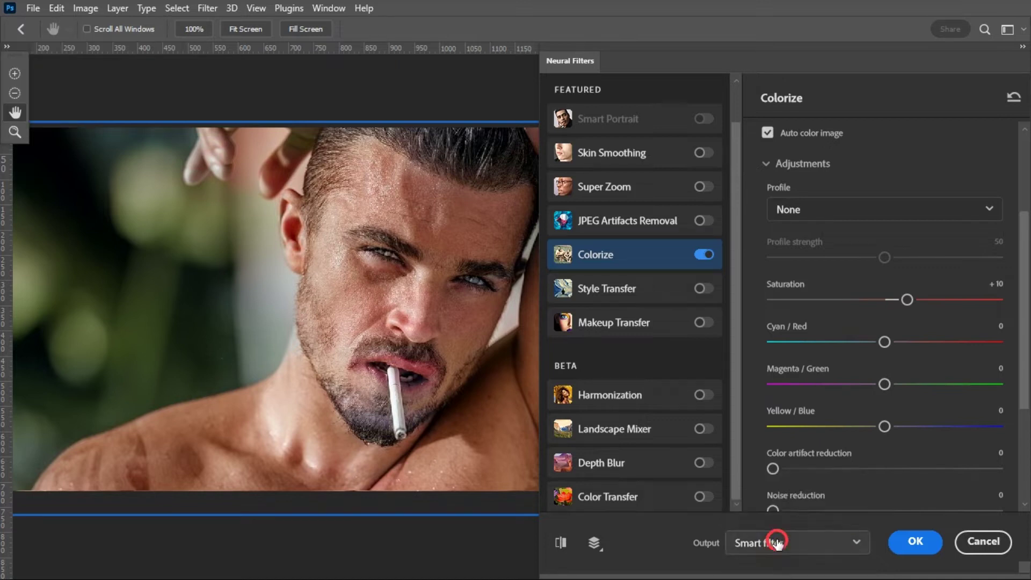
{"action": "left_click", "coordinate": [914, 541]}
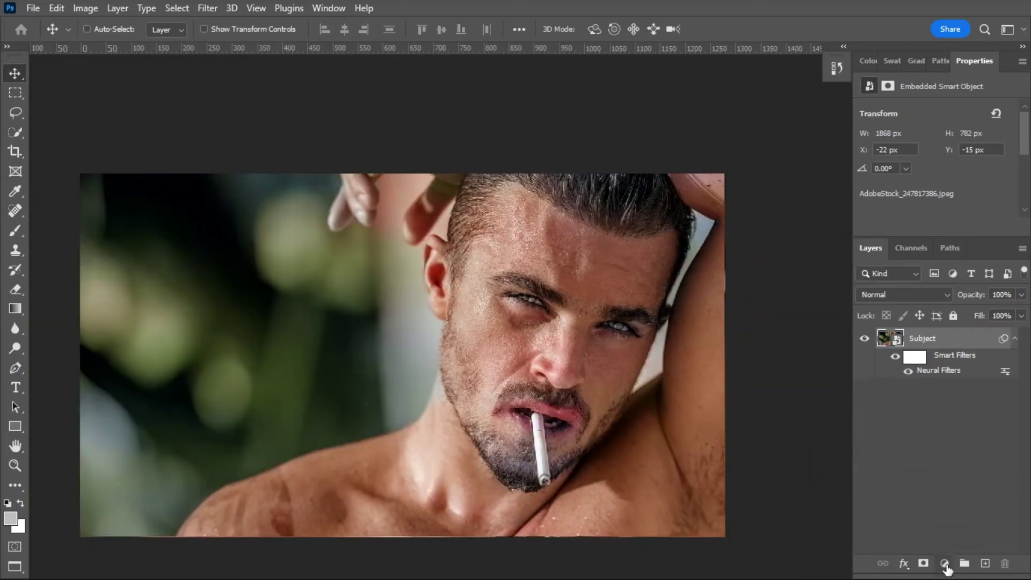
Step: Add a Hue/Saturation adjustment layer clipped to the Subject layer and turn on its Colorize option
{"action": "left_click", "coordinate": [945, 565]}
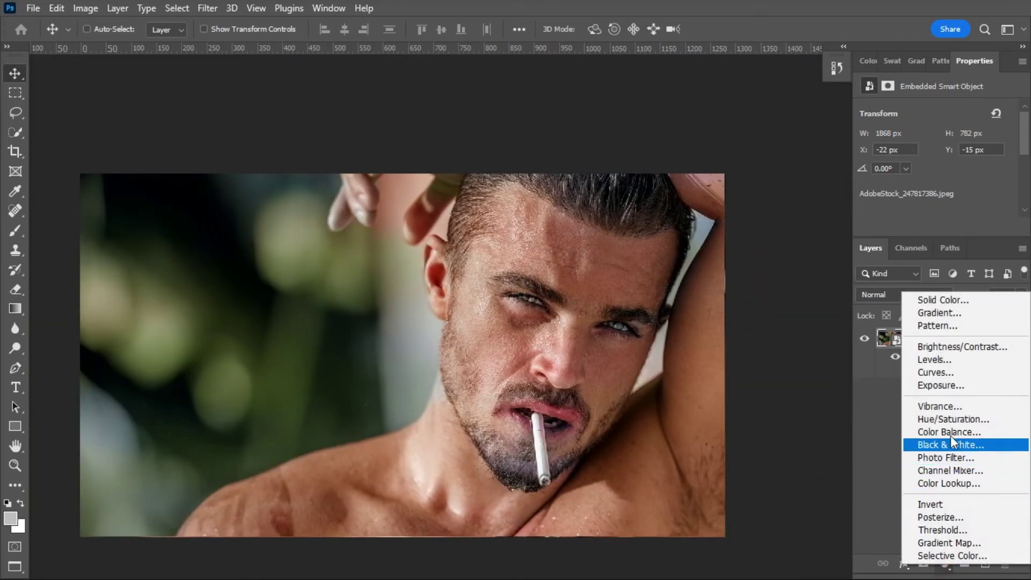
{"action": "left_click", "coordinate": [951, 418]}
{"action": "left_click", "coordinate": [914, 265]}
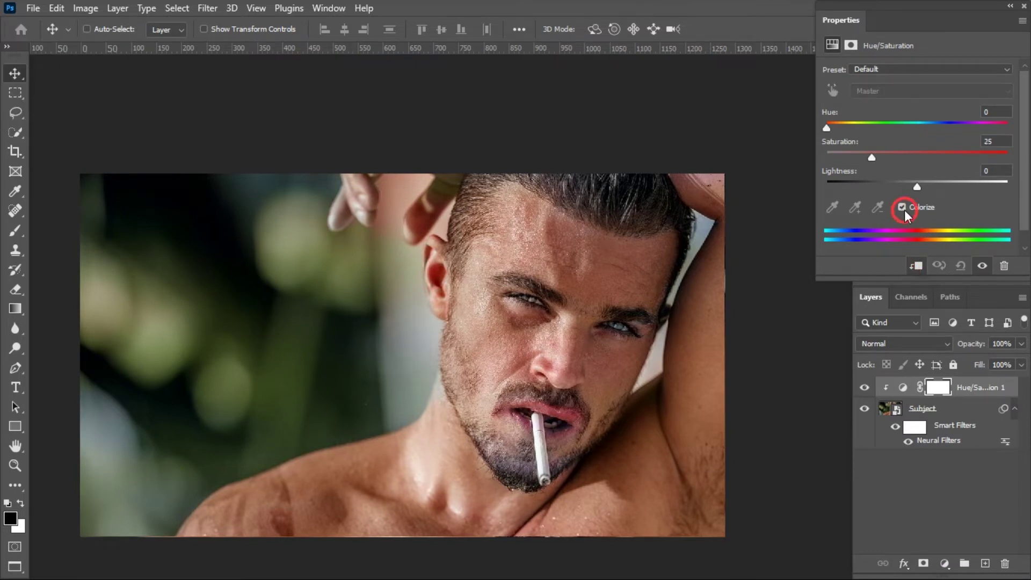
{"action": "left_click", "coordinate": [901, 207]}
Step: Set the brush flow to 100% and paint black on the Hue/Saturation mask over the cheek beside the nose
{"action": "scroll", "coordinate": [534, 419], "scroll_direction": "up", "scroll_amount": 5}
{"action": "left_click", "coordinate": [15, 232]}
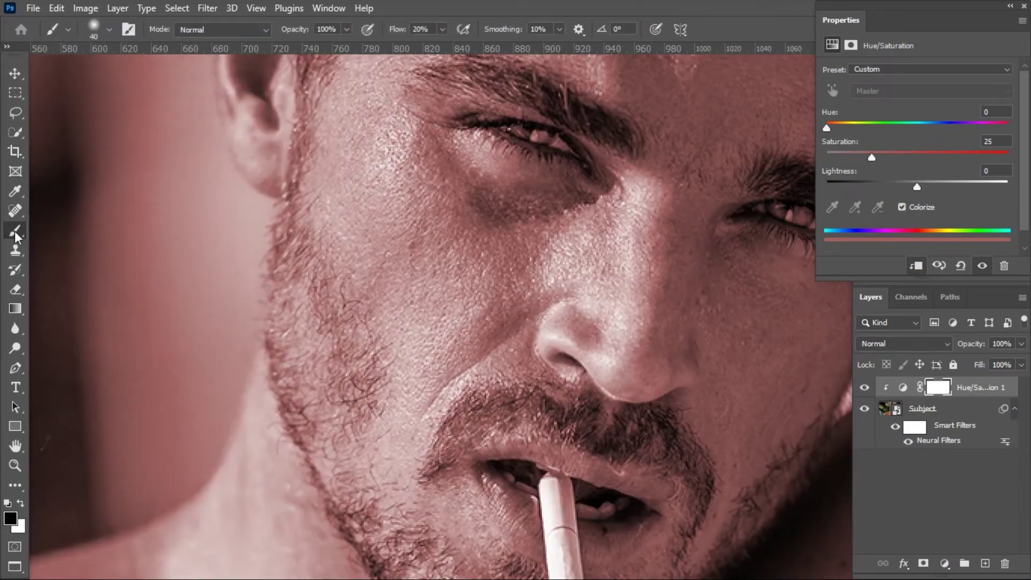
{"action": "left_click", "coordinate": [145, 230]}
{"action": "left_click_drag", "start_coordinate": [397, 31], "coordinate": [486, 30]}
{"action": "key", "text": "bracketright"}
{"action": "key", "text": "bracketright"}
{"action": "mouse_move", "coordinate": [408, 266]}
{"action": "left_mouse_down"}
{"action": "mouse_move", "coordinate": [396, 318]}
{"action": "mouse_move", "coordinate": [483, 311]}
{"action": "mouse_move", "coordinate": [482, 211]}
{"action": "mouse_move", "coordinate": [396, 375]}
{"action": "mouse_move", "coordinate": [484, 289]}
{"action": "mouse_move", "coordinate": [415, 360]}
{"action": "left_mouse_up"}
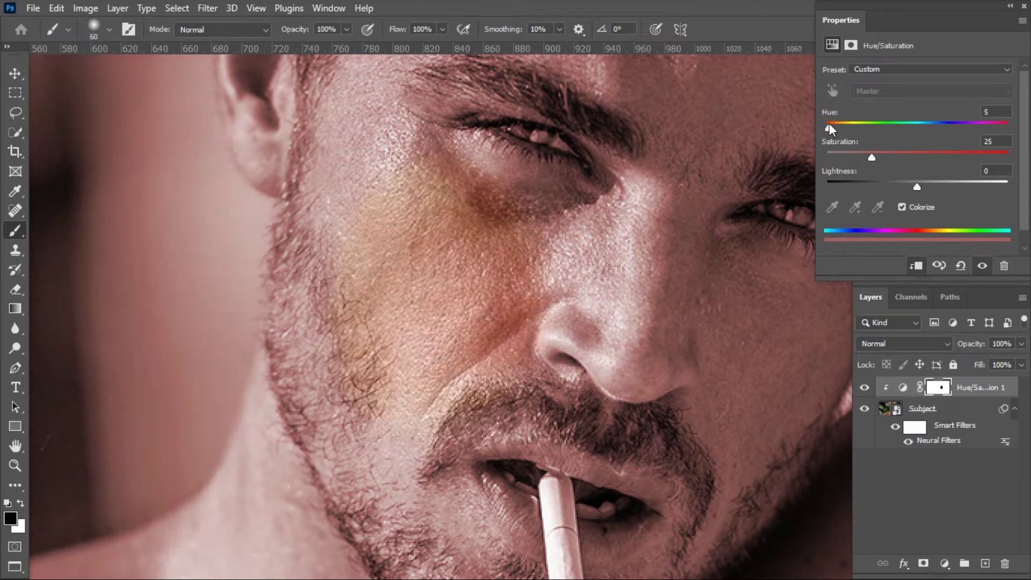
Step: Set the Hue/Saturation adjustment's hue to 14 and saturation to 33
{"action": "left_click_drag", "start_coordinate": [829, 124], "coordinate": [833, 123]}
{"action": "left_click_drag", "start_coordinate": [833, 123], "coordinate": [833, 121]}
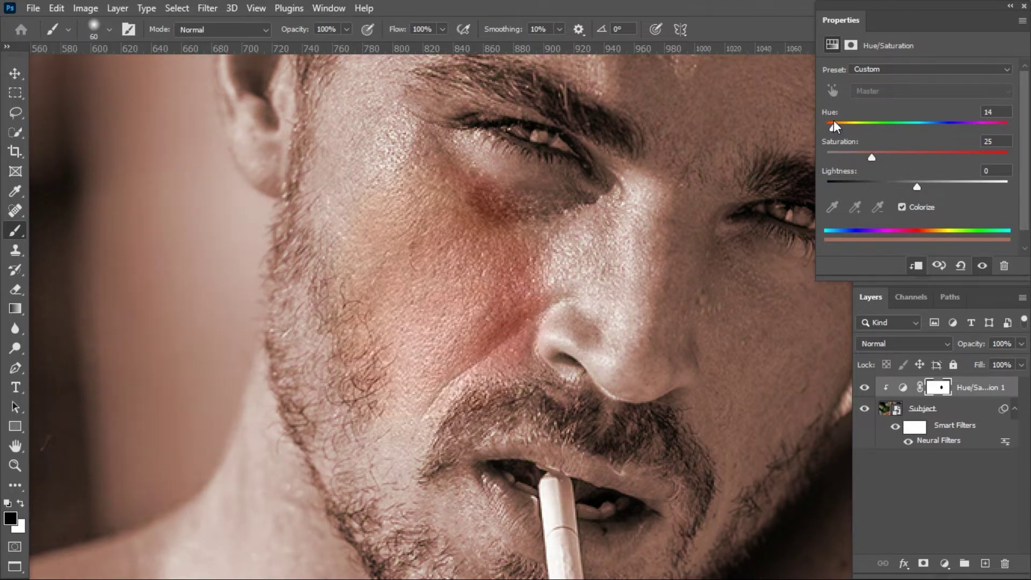
{"action": "left_click", "coordinate": [884, 156]}
Step: Delete the Hue/Saturation layer's painted mask, add a fresh one and invert it to black
{"action": "left_click_drag", "start_coordinate": [937, 387], "coordinate": [1005, 564]}
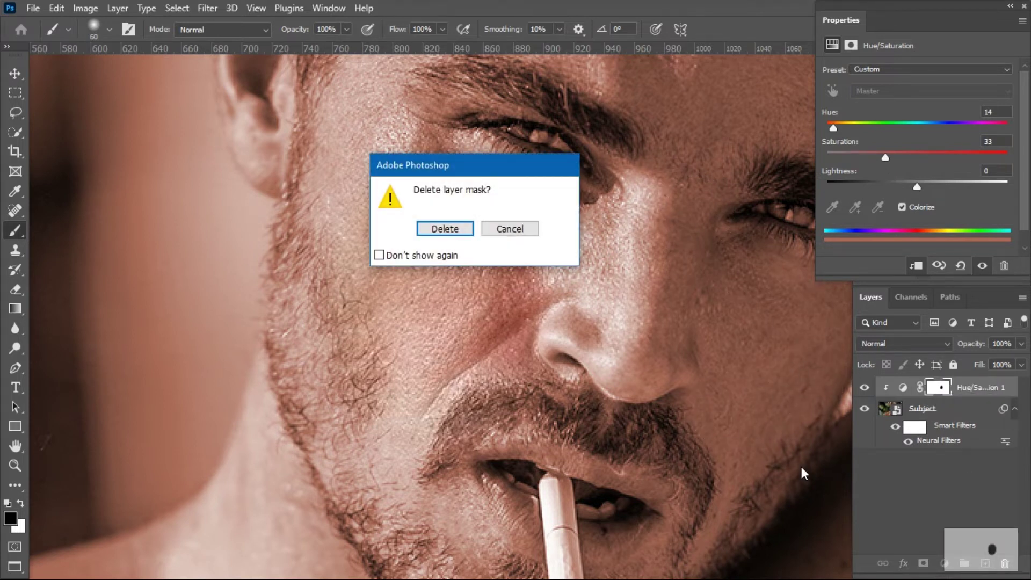
{"action": "left_click", "coordinate": [446, 230]}
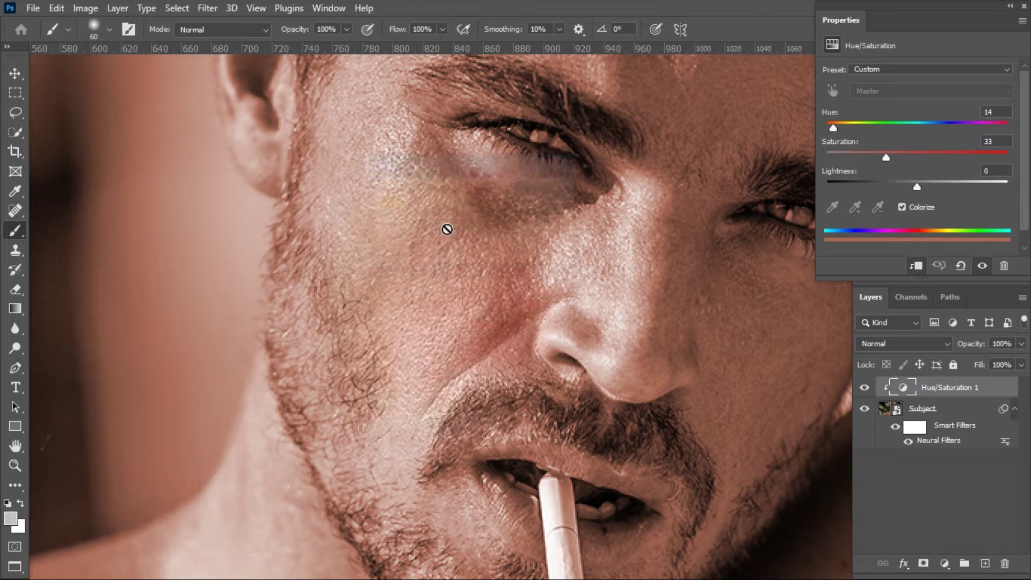
{"action": "left_click", "coordinate": [923, 563]}
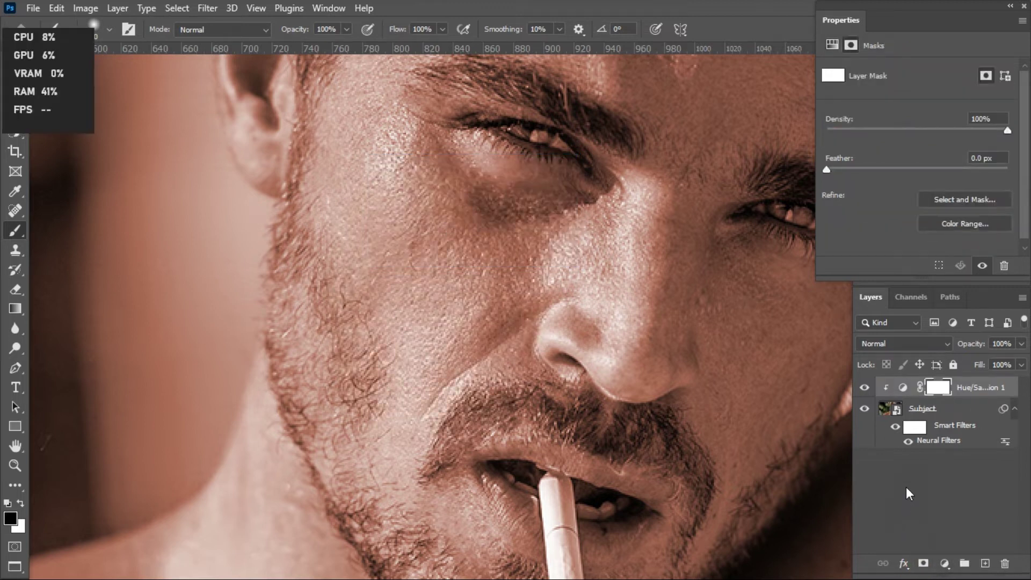
{"action": "key", "text": "ctrl+i"}
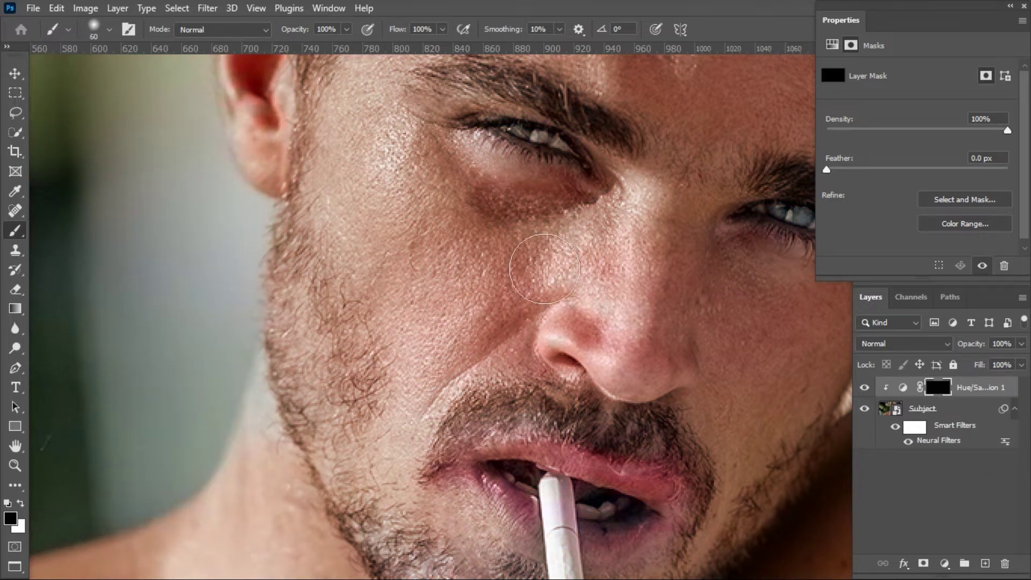
Step: Set the foreground color to black and the background to white, and swap them to paint with white
{"action": "scroll", "coordinate": [543, 276], "scroll_direction": "down", "scroll_amount": 5}
{"action": "scroll", "coordinate": [543, 275], "scroll_direction": "down", "scroll_amount": 3}
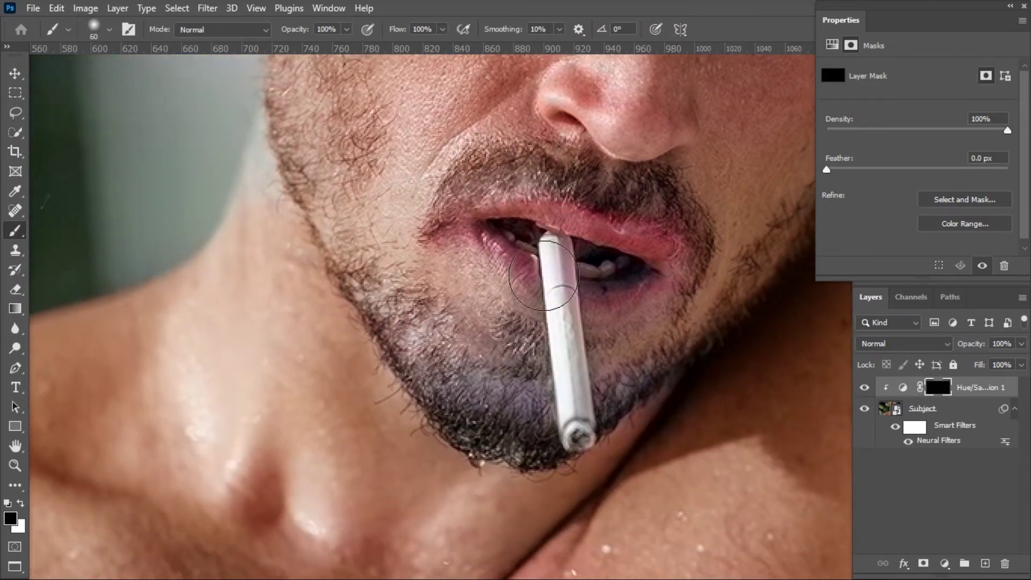
{"action": "left_click", "coordinate": [11, 520]}
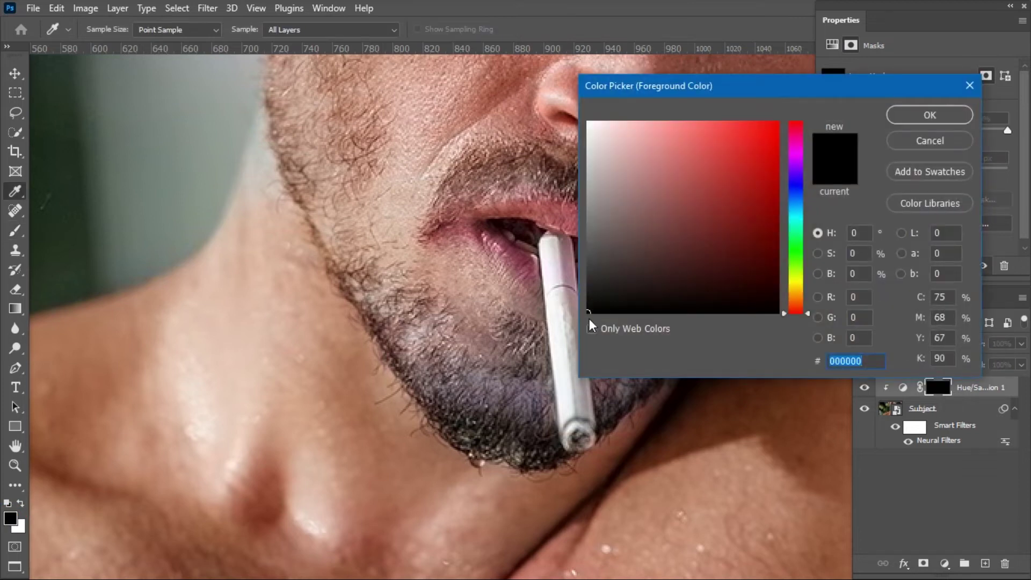
{"action": "left_click", "coordinate": [591, 326]}
{"action": "left_click", "coordinate": [930, 115]}
{"action": "key", "text": "b"}
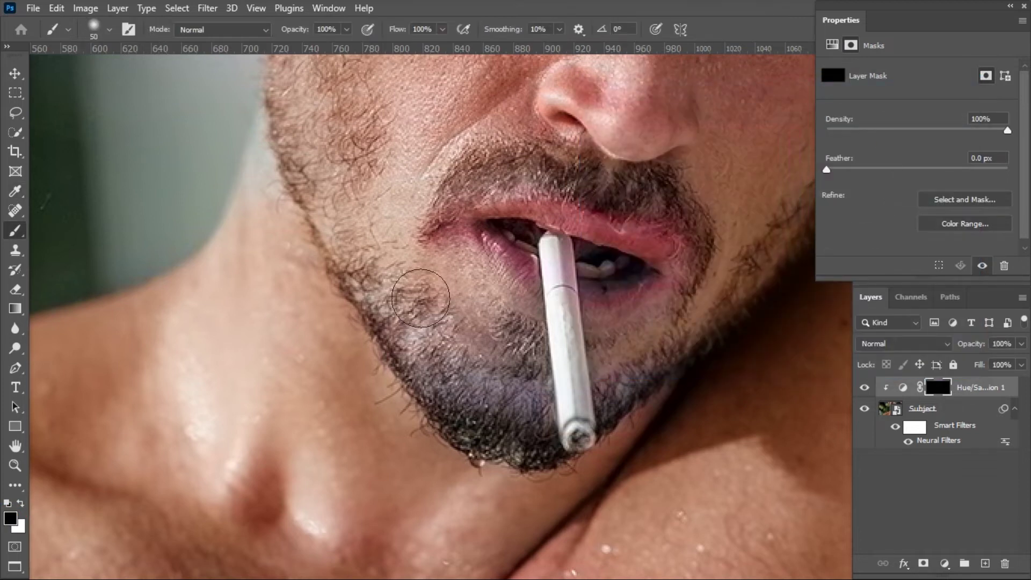
{"action": "left_click", "coordinate": [21, 528]}
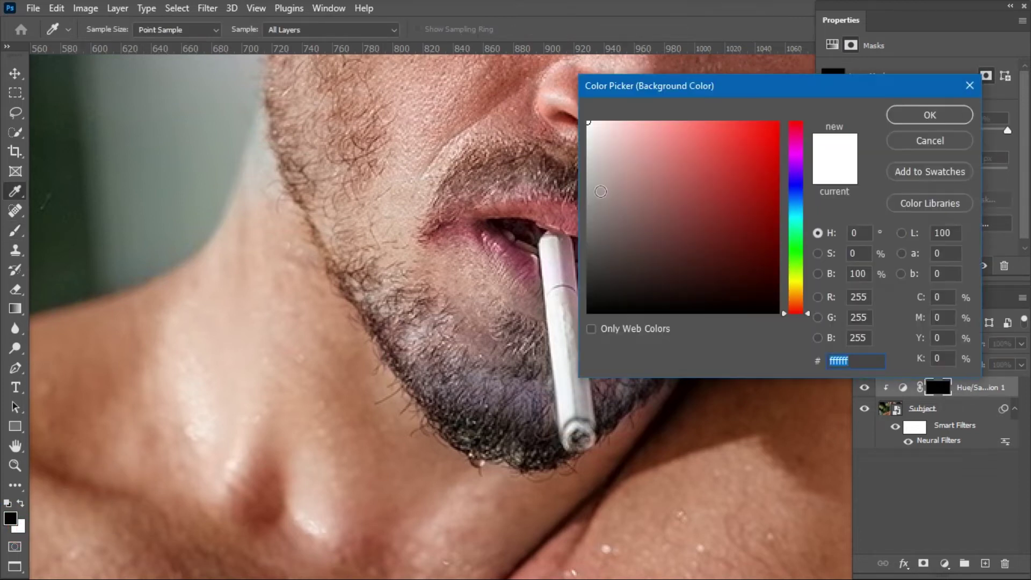
{"action": "left_click_drag", "start_coordinate": [598, 143], "coordinate": [549, 87]}
{"action": "left_click", "coordinate": [952, 112]}
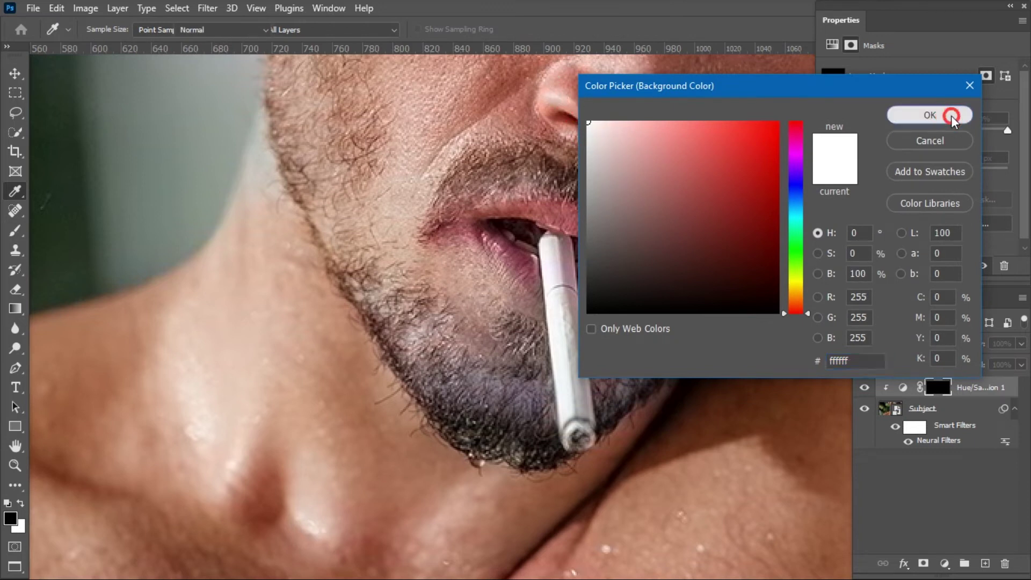
{"action": "left_click", "coordinate": [22, 505]}
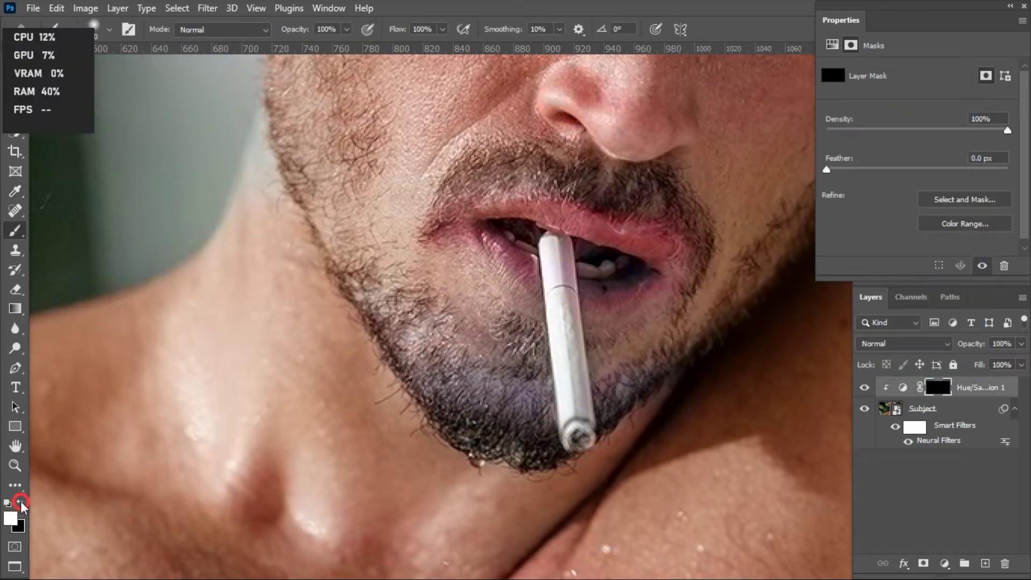
Step: Paint white on the mask with a small soft brush over the bluish beard on the chin and jaw and around the mouth corners
{"action": "key", "text": "bracketleft"}
{"action": "mouse_move", "coordinate": [473, 361]}
{"action": "left_mouse_down"}
{"action": "mouse_move", "coordinate": [502, 373]}
{"action": "mouse_move", "coordinate": [502, 341]}
{"action": "left_mouse_up"}
{"action": "key", "text": "bracketleft"}
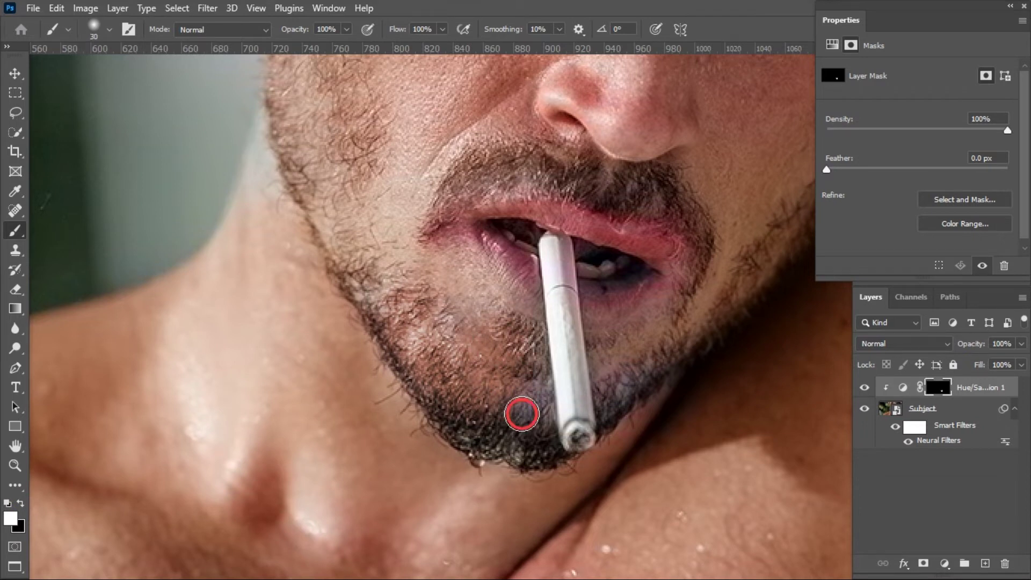
{"action": "left_click_drag", "start_coordinate": [524, 414], "coordinate": [532, 410]}
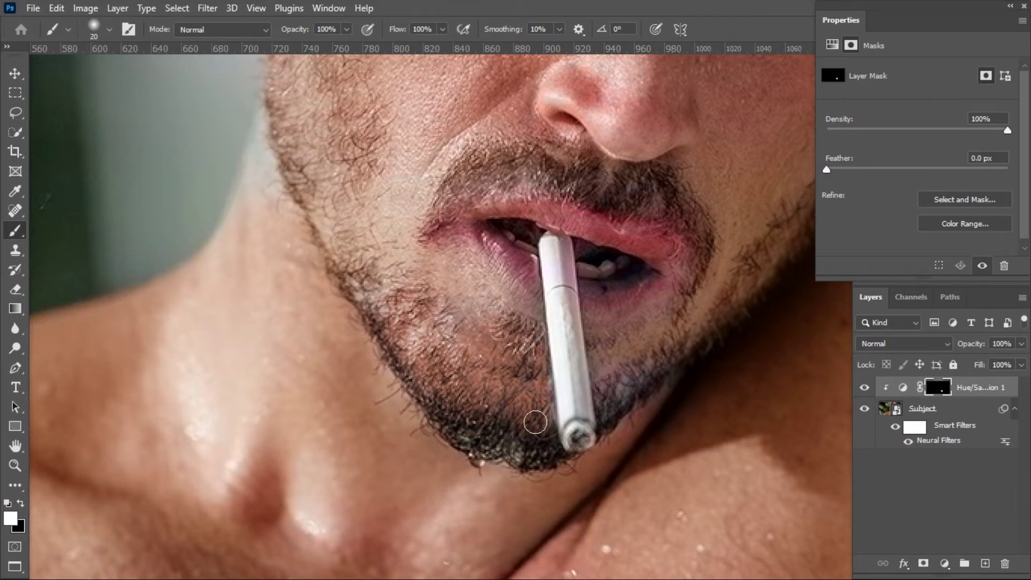
{"action": "left_click", "coordinate": [530, 354]}
{"action": "mouse_move", "coordinate": [642, 368]}
{"action": "left_mouse_down"}
{"action": "mouse_move", "coordinate": [621, 399]}
{"action": "mouse_move", "coordinate": [604, 341]}
{"action": "left_mouse_up"}
{"action": "left_click", "coordinate": [626, 394]}
{"action": "mouse_move", "coordinate": [546, 436]}
{"action": "left_mouse_down"}
{"action": "mouse_move", "coordinate": [540, 456]}
{"action": "mouse_move", "coordinate": [456, 435]}
{"action": "mouse_move", "coordinate": [472, 448]}
{"action": "left_mouse_up"}
{"action": "left_click", "coordinate": [522, 453]}
{"action": "left_click", "coordinate": [436, 327]}
{"action": "left_click", "coordinate": [497, 274]}
{"action": "left_click", "coordinate": [472, 285]}
{"action": "left_click", "coordinate": [494, 276]}
{"action": "left_click_drag", "start_coordinate": [619, 340], "coordinate": [623, 321]}
{"action": "mouse_move", "coordinate": [524, 314]}
{"action": "left_mouse_down"}
{"action": "mouse_move", "coordinate": [487, 283]}
{"action": "mouse_move", "coordinate": [442, 274]}
{"action": "left_mouse_up"}
{"action": "mouse_move", "coordinate": [456, 227]}
{"action": "left_mouse_down"}
{"action": "mouse_move", "coordinate": [437, 225]}
{"action": "mouse_move", "coordinate": [465, 247]}
{"action": "left_mouse_up"}
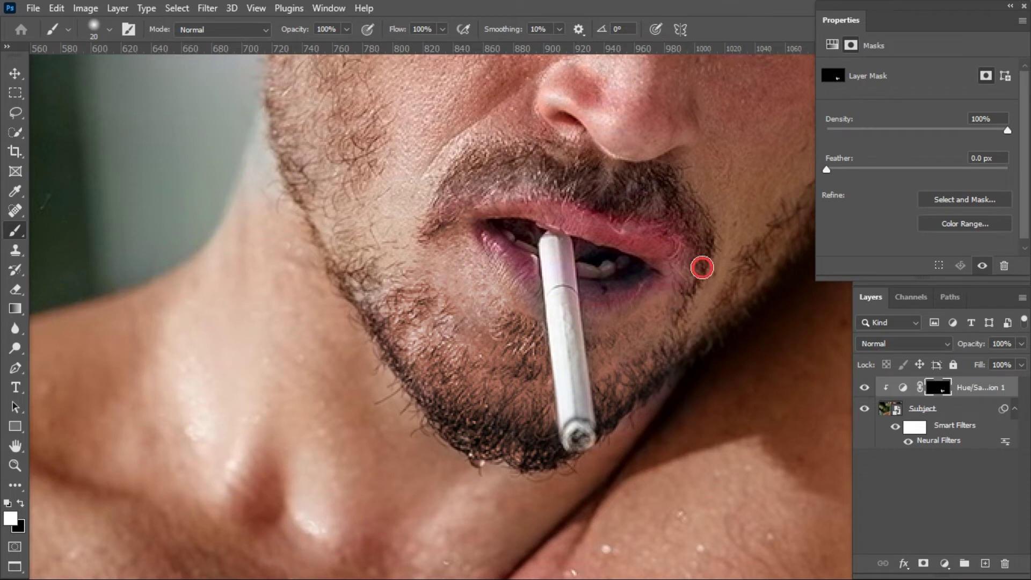
{"action": "mouse_move", "coordinate": [702, 267]}
{"action": "left_mouse_down"}
{"action": "mouse_move", "coordinate": [656, 204]}
{"action": "mouse_move", "coordinate": [677, 219]}
{"action": "mouse_move", "coordinate": [702, 272]}
{"action": "mouse_move", "coordinate": [702, 320]}
{"action": "mouse_move", "coordinate": [677, 336]}
{"action": "left_mouse_up"}
Step: Add a second Hue/Saturation adjustment layer, clip it to the layers below and turn on Colorize for it
{"action": "left_click_drag", "start_coordinate": [796, 258], "coordinate": [656, 322]}
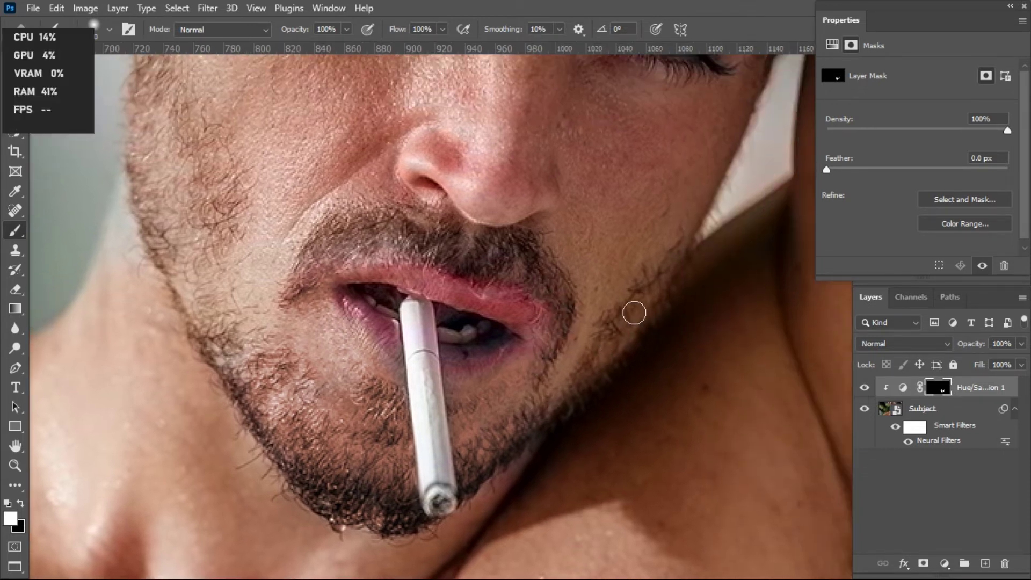
{"action": "key", "text": "ctrl+minus"}
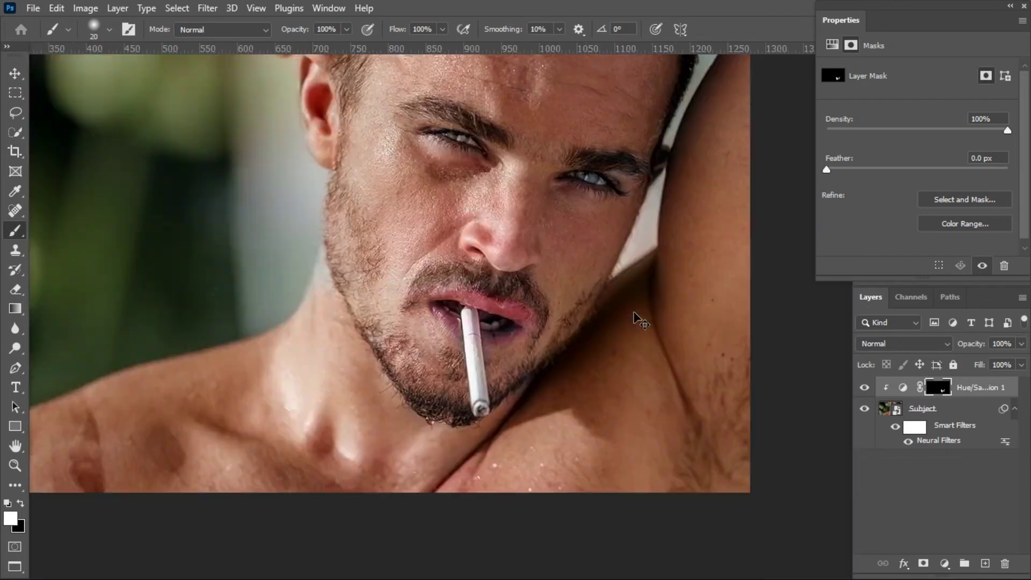
{"action": "left_click", "coordinate": [944, 563]}
{"action": "left_click", "coordinate": [933, 421]}
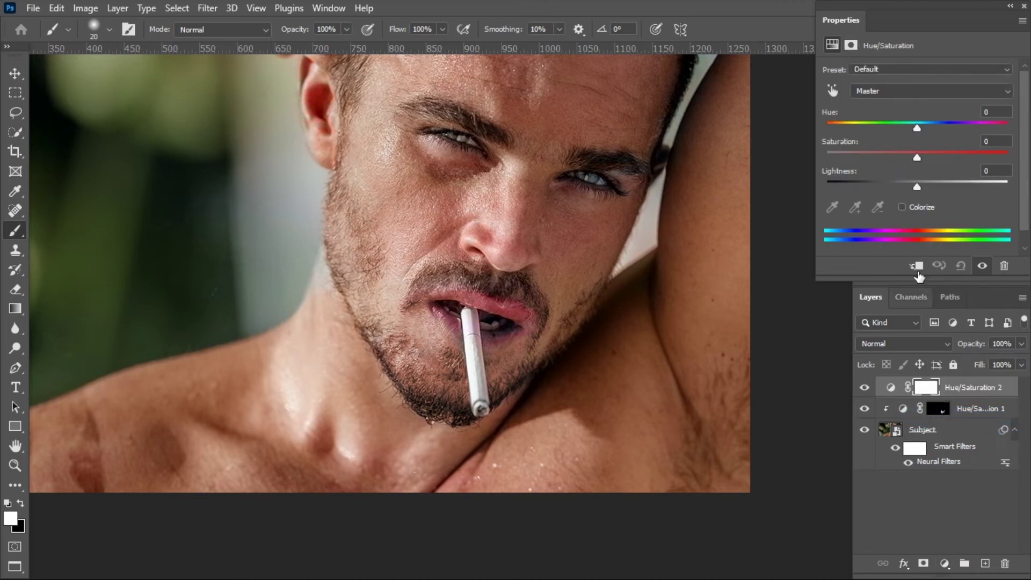
{"action": "left_click", "coordinate": [917, 264]}
{"action": "left_click", "coordinate": [903, 208]}
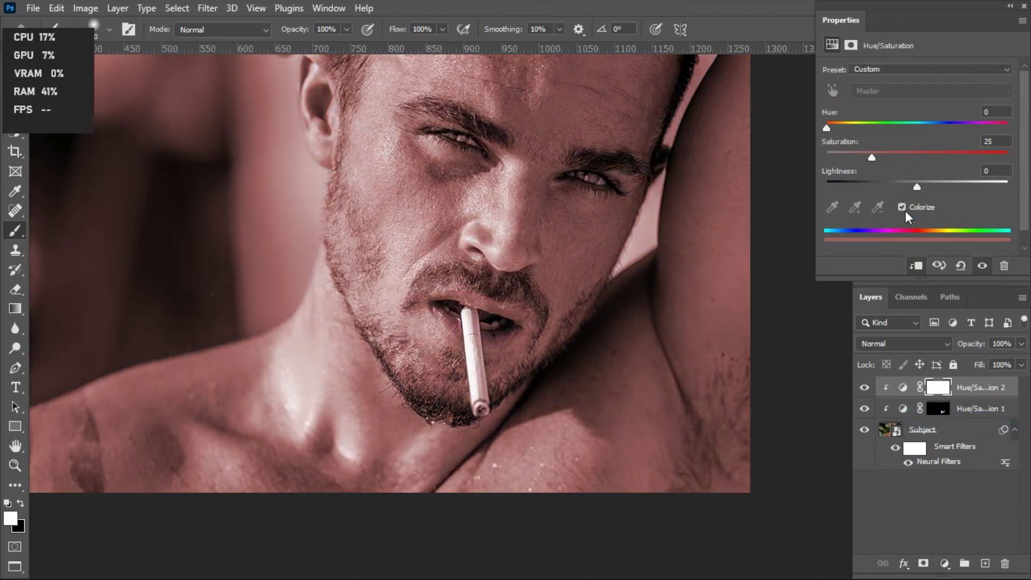
{"action": "scroll", "coordinate": [628, 378], "scroll_direction": "up", "scroll_amount": 5}
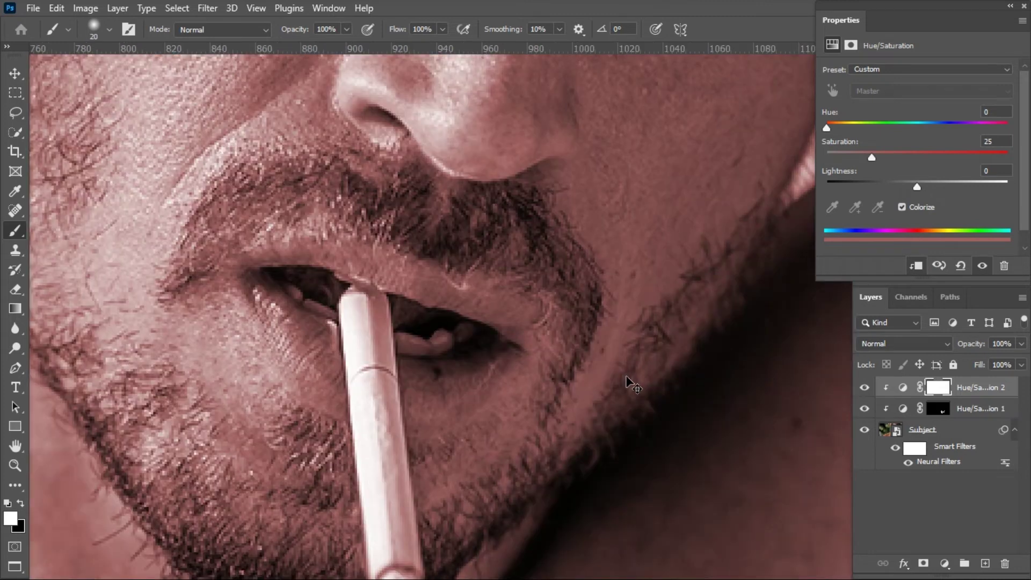
Step: Invert the second Hue/Saturation layer's mask to black and paint white on it over the upper and lower lips
{"action": "key", "text": "ctrl+i"}
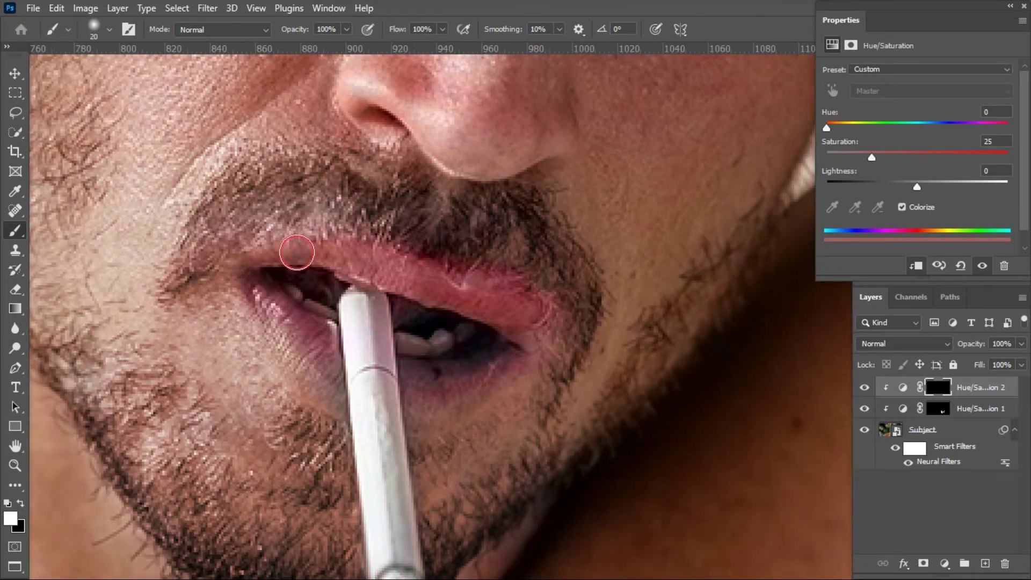
{"action": "mouse_move", "coordinate": [450, 300]}
{"action": "left_mouse_down"}
{"action": "mouse_move", "coordinate": [493, 297]}
{"action": "mouse_move", "coordinate": [518, 318]}
{"action": "left_mouse_up"}
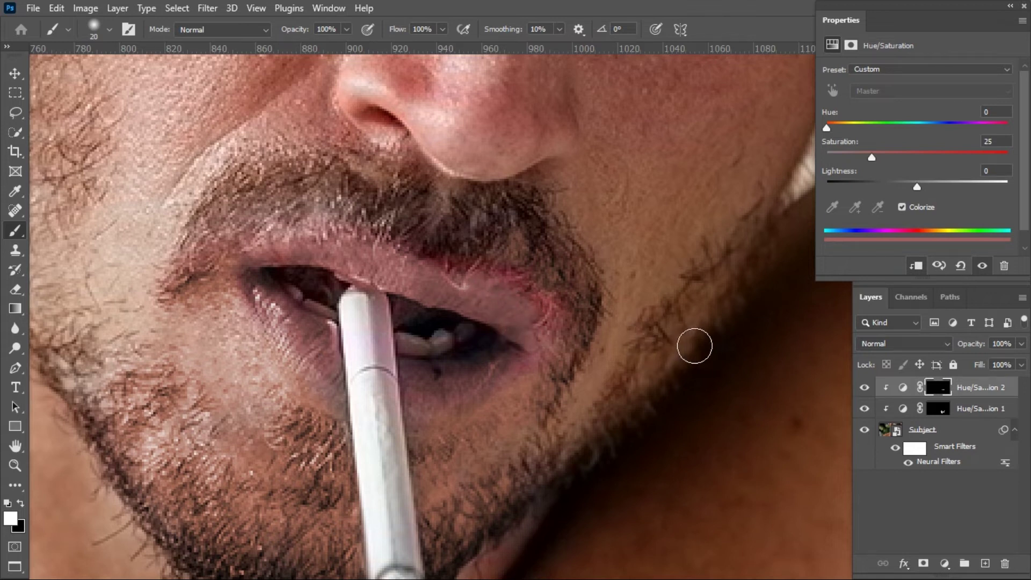
Step: Paint white on the first Hue/Saturation mask over the red fringe along the upper lip edge and reselect the lip mask
{"action": "left_click", "coordinate": [938, 408]}
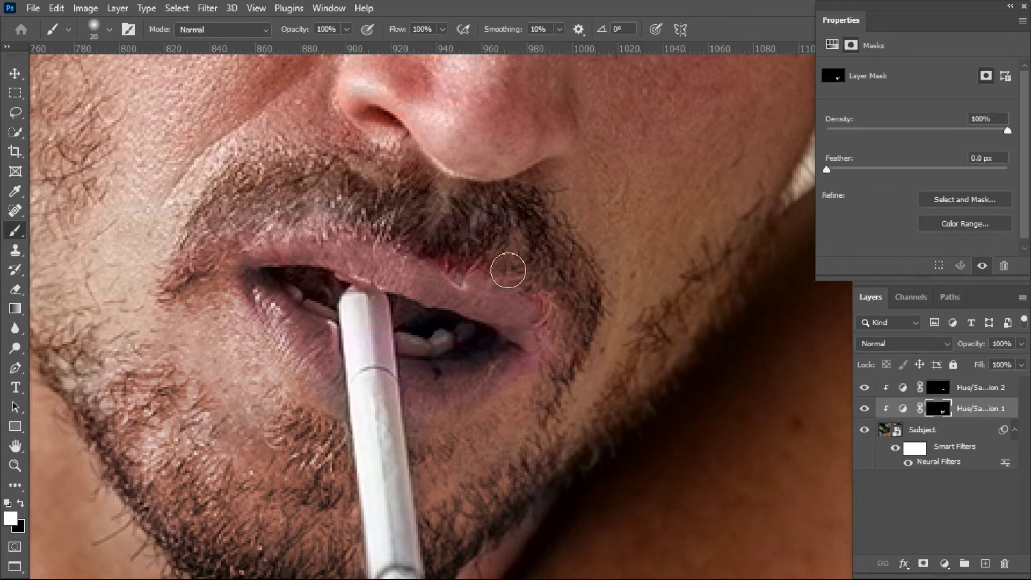
{"action": "left_click_drag", "start_coordinate": [508, 270], "coordinate": [426, 249]}
{"action": "left_click", "coordinate": [945, 387]}
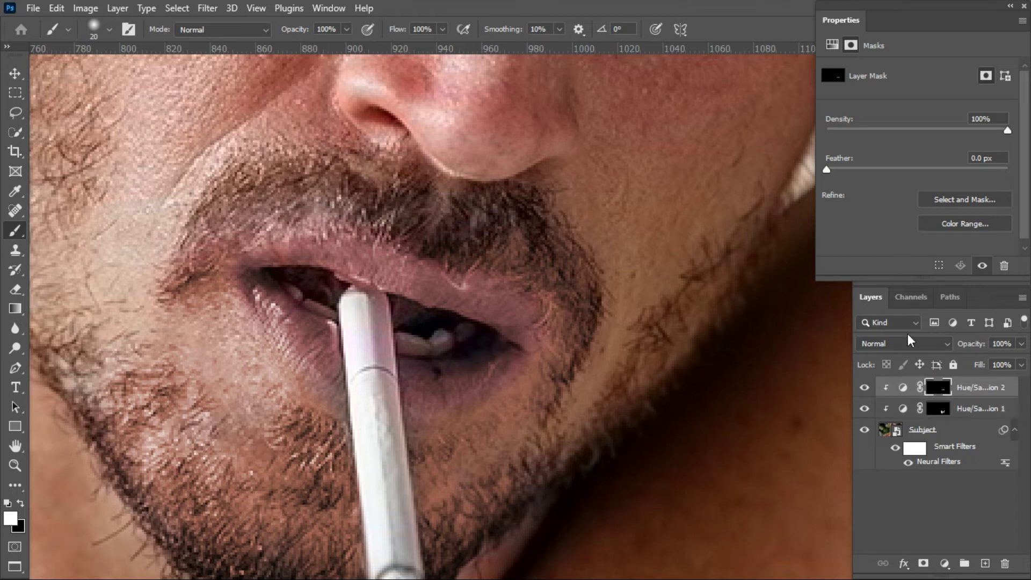
Step: Raise the lip layer's saturation and paint white on its mask over the missed lower lip areas with a 10 to 15 px brush
{"action": "left_click", "coordinate": [903, 387]}
{"action": "left_click_drag", "start_coordinate": [871, 157], "coordinate": [907, 162]}
{"action": "left_click", "coordinate": [934, 387]}
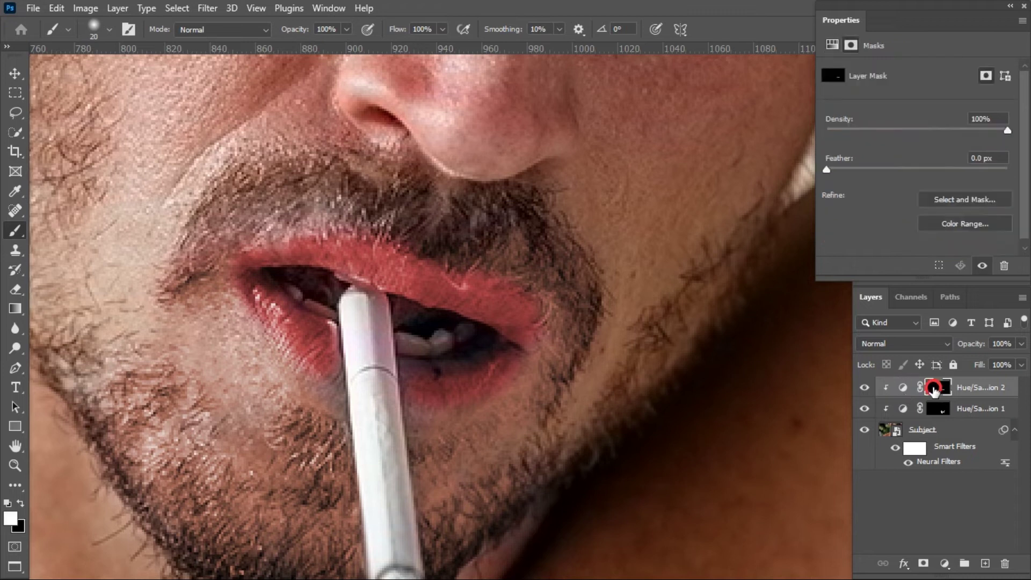
{"action": "key", "text": "bracketleft"}
{"action": "key", "text": "bracketleft"}
{"action": "key", "text": "bracketleft"}
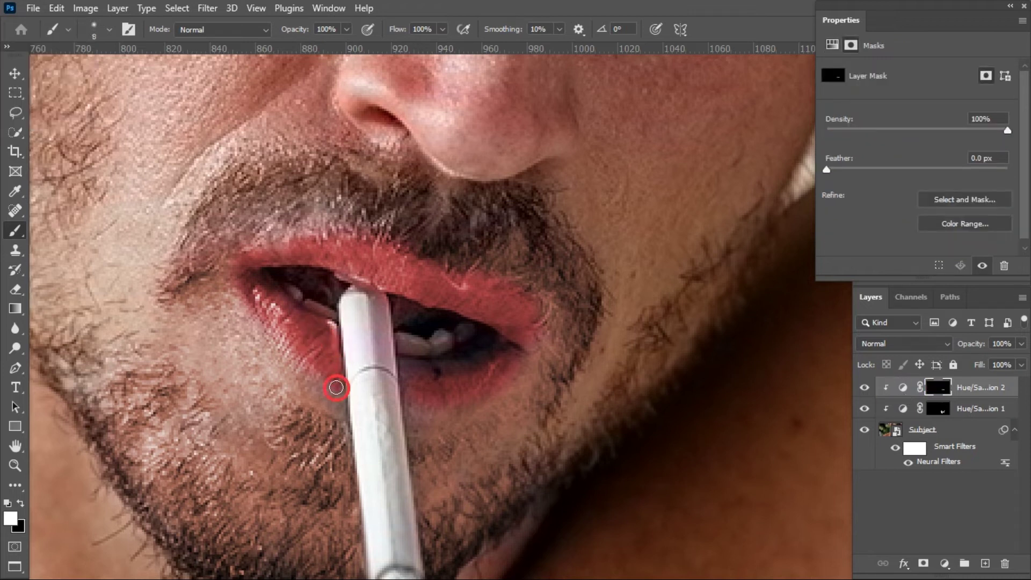
{"action": "key", "text": "bracketright"}
{"action": "key", "text": "bracketright"}
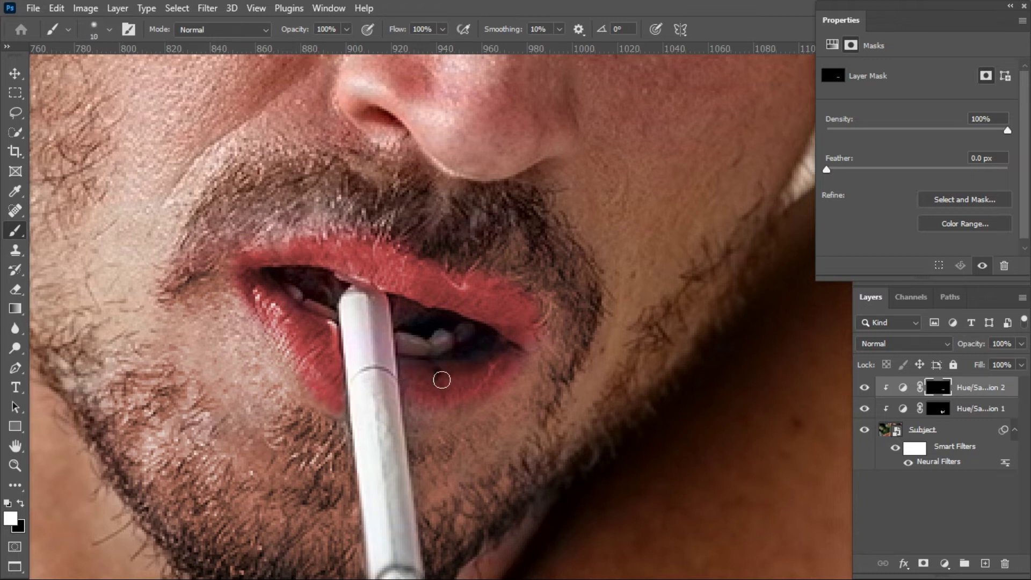
{"action": "mouse_move", "coordinate": [409, 393]}
{"action": "left_mouse_down"}
{"action": "mouse_move", "coordinate": [410, 363]}
{"action": "mouse_move", "coordinate": [413, 392]}
{"action": "left_mouse_up"}
{"action": "key", "text": "bracketright"}
{"action": "mouse_move", "coordinate": [499, 305]}
{"action": "left_mouse_down"}
{"action": "mouse_move", "coordinate": [518, 325]}
{"action": "mouse_move", "coordinate": [493, 373]}
{"action": "left_mouse_up"}
{"action": "scroll", "coordinate": [495, 376], "scroll_direction": "down", "scroll_amount": 2}
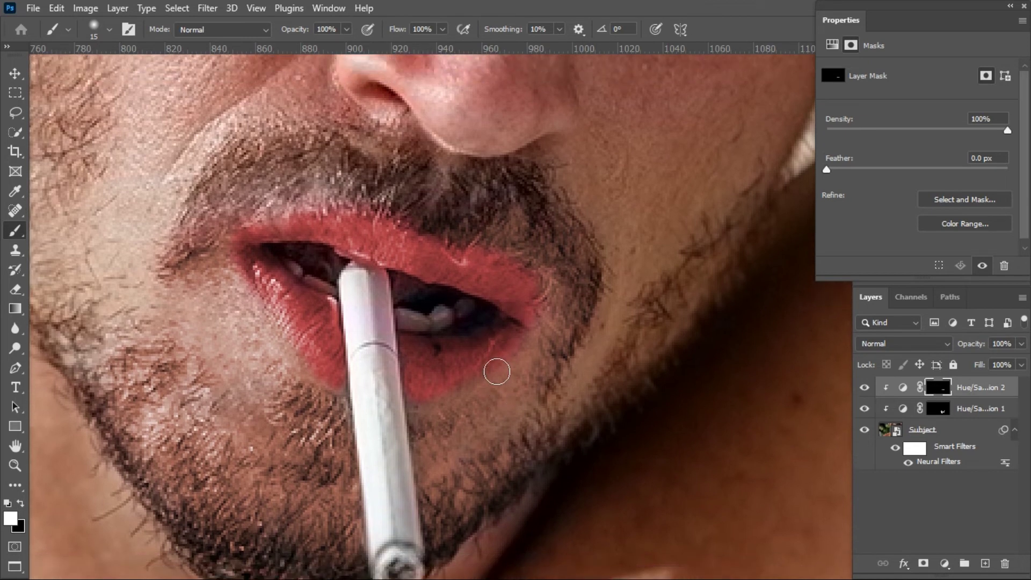
Step: Lower the lip layer's saturation to about 30 for a more natural lip tone
{"action": "left_click", "coordinate": [902, 387]}
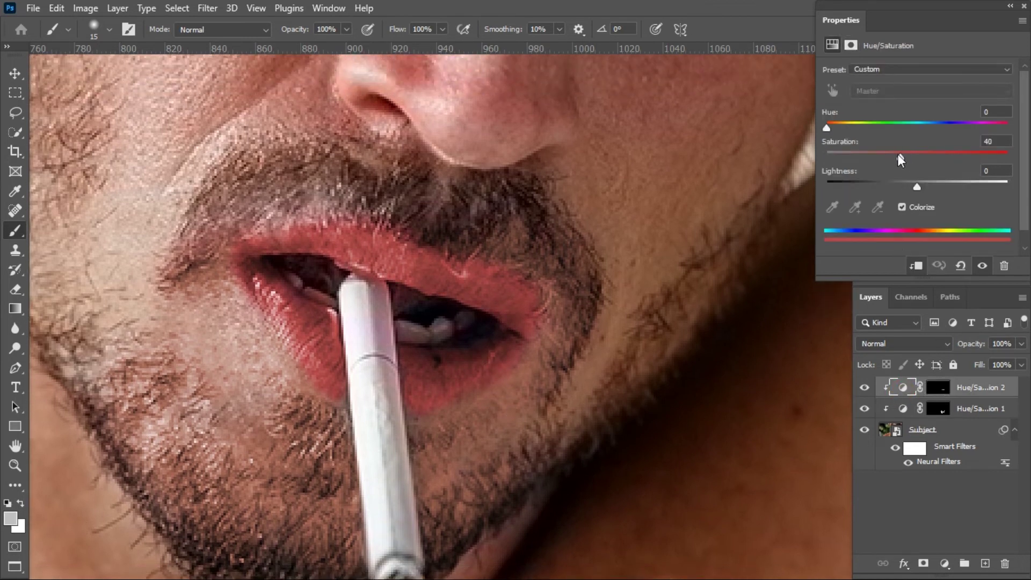
{"action": "left_click_drag", "start_coordinate": [897, 153], "coordinate": [894, 153]}
{"action": "scroll", "coordinate": [540, 374], "scroll_direction": "down", "scroll_amount": 3}
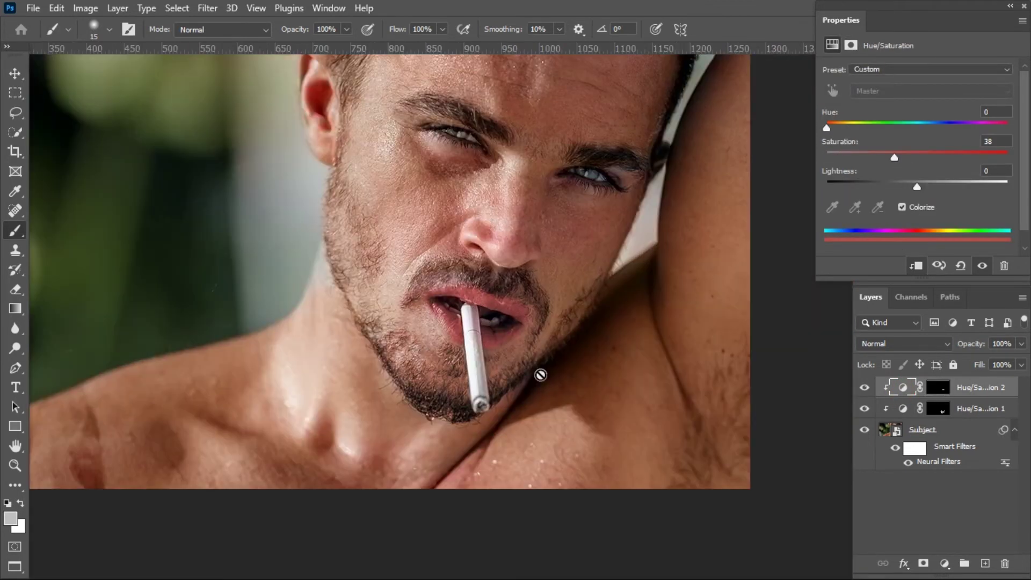
{"action": "left_click_drag", "start_coordinate": [891, 156], "coordinate": [856, 157]}
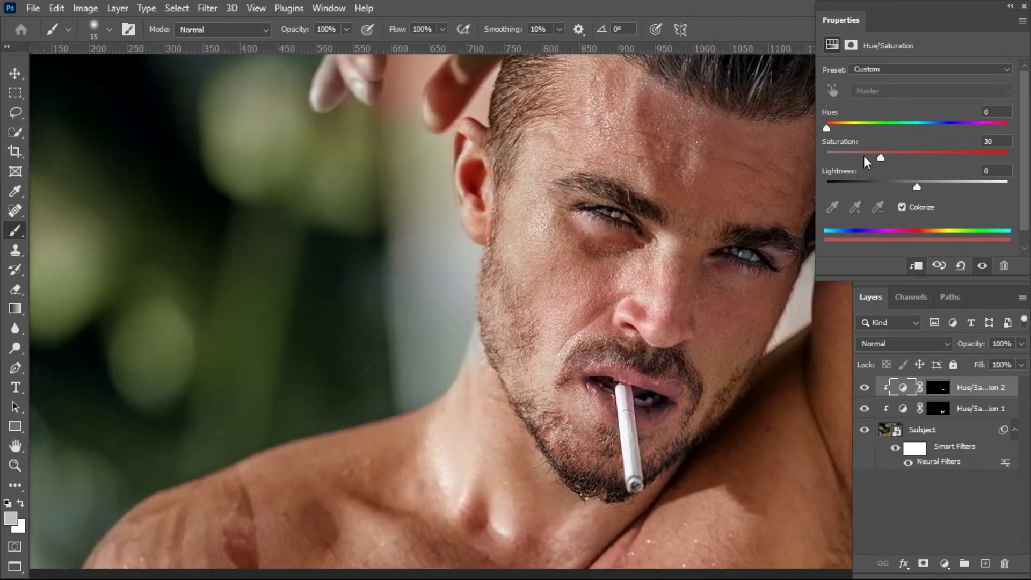
{"action": "left_click_drag", "start_coordinate": [884, 157], "coordinate": [887, 157]}
Step: Add a clipped Hue/Saturation layer above the beard correction layer, turn on Colorize and invert its mask to black
{"action": "left_click", "coordinate": [952, 503]}
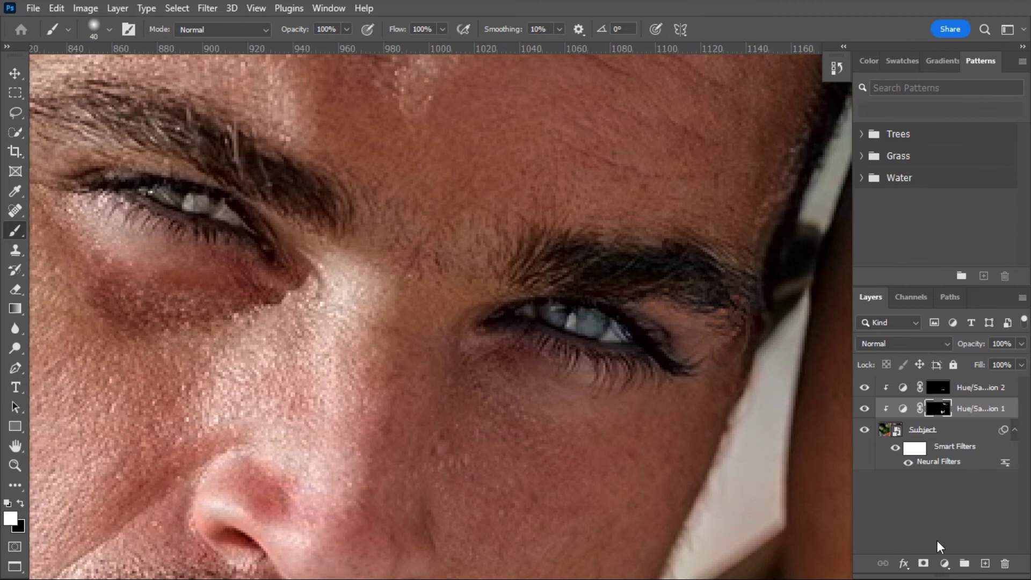
{"action": "left_click", "coordinate": [946, 565]}
{"action": "left_click", "coordinate": [959, 419]}
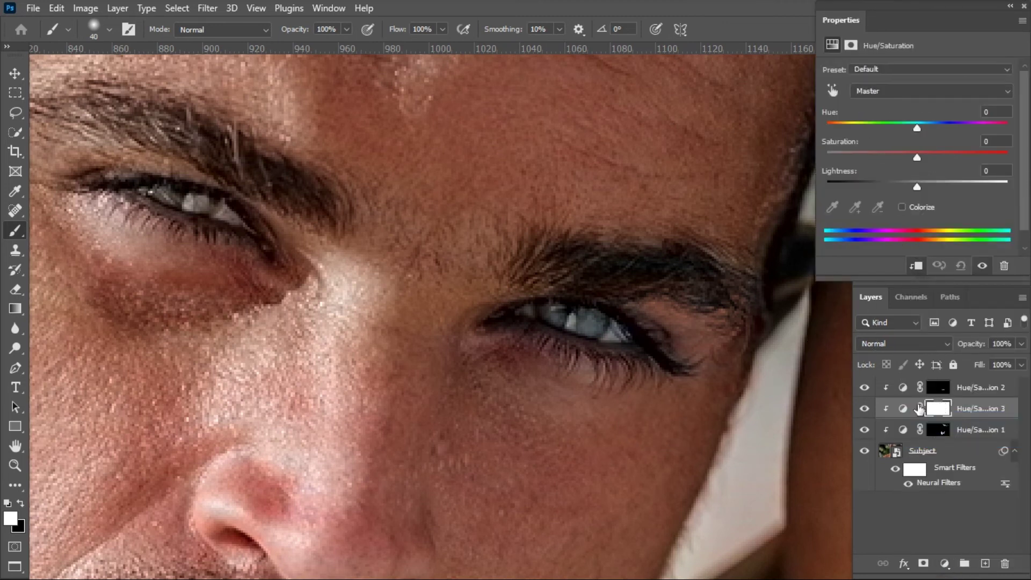
{"action": "left_click", "coordinate": [905, 207]}
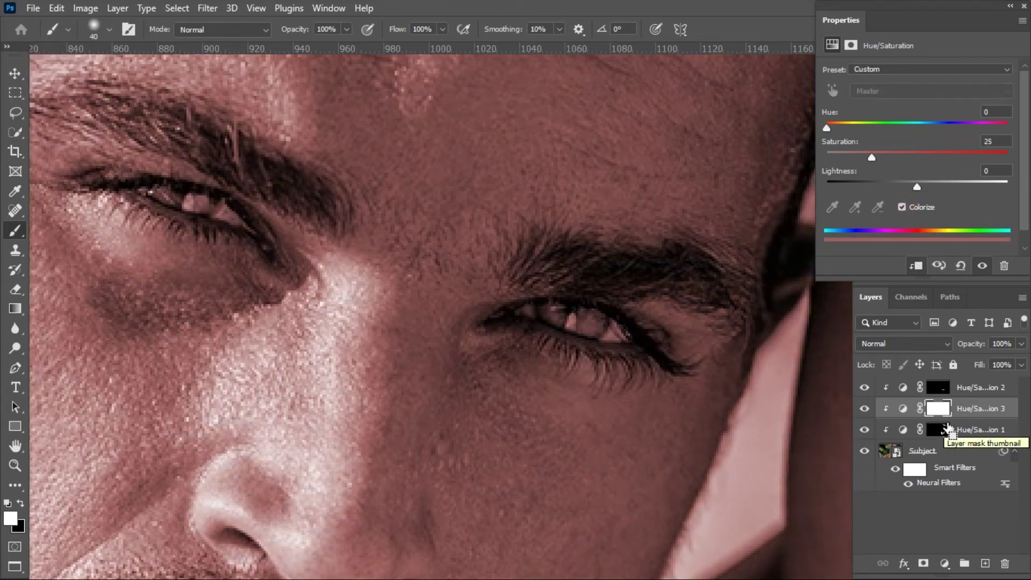
{"action": "key", "text": "ctrl+i"}
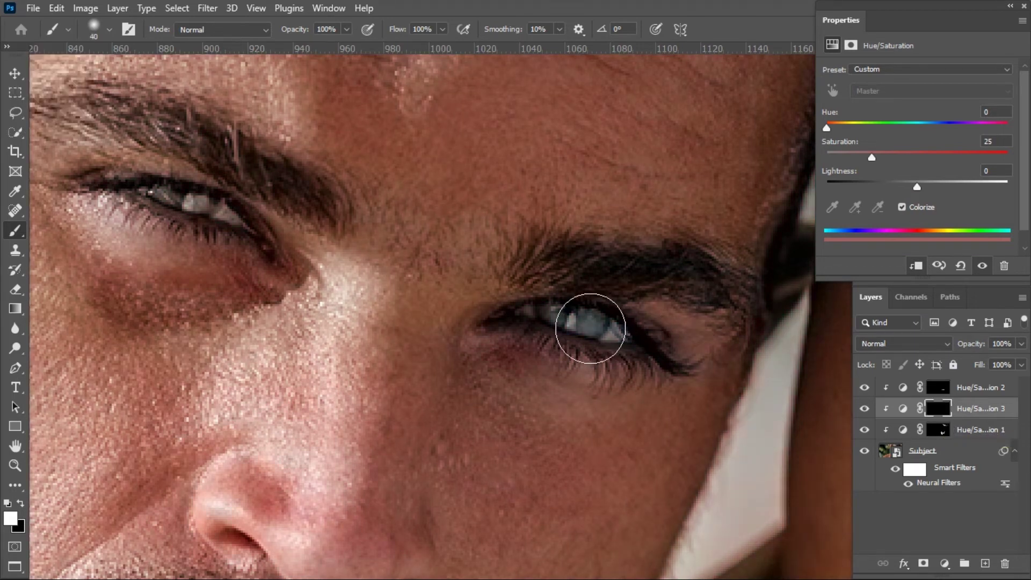
Step: Paint white on the new mask over the bluish iris with a soft brush reduced to 10 px
{"action": "key", "text": "bracketleft"}
{"action": "key", "text": "bracketleft"}
{"action": "key", "text": "bracketleft"}
{"action": "left_click", "coordinate": [595, 321]}
{"action": "mouse_move", "coordinate": [595, 321]}
{"action": "left_mouse_down"}
{"action": "mouse_move", "coordinate": [552, 309]}
{"action": "mouse_move", "coordinate": [563, 323]}
{"action": "mouse_move", "coordinate": [599, 323]}
{"action": "mouse_move", "coordinate": [586, 310]}
{"action": "mouse_move", "coordinate": [593, 315]}
{"action": "mouse_move", "coordinate": [580, 322]}
{"action": "mouse_move", "coordinate": [554, 312]}
{"action": "mouse_move", "coordinate": [577, 330]}
{"action": "left_mouse_up"}
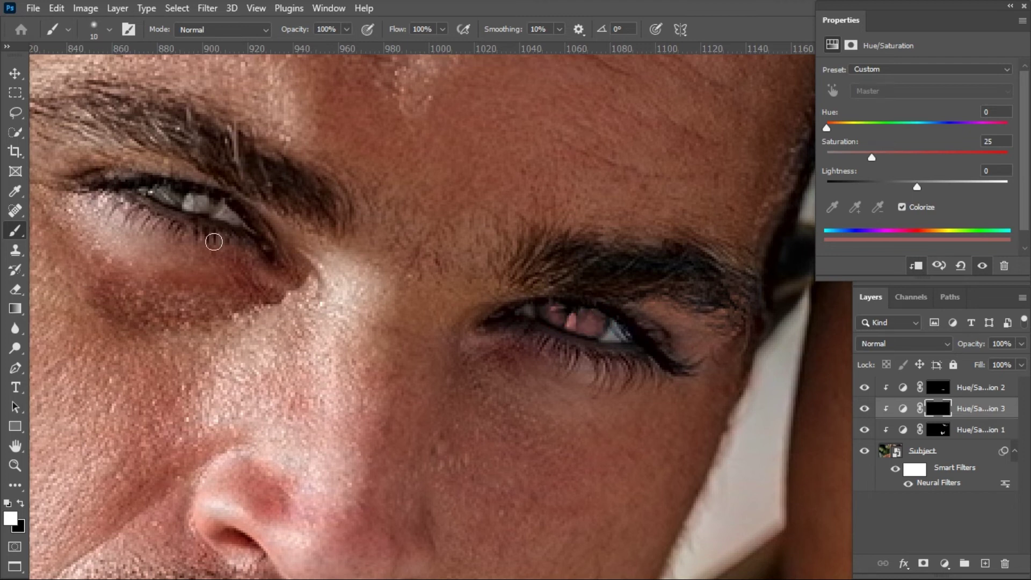
Step: Set the eye layer's hue to 20 and saturation to 13, and compare the portrait with the layer hidden and shown
{"action": "left_click_drag", "start_coordinate": [870, 160], "coordinate": [910, 149]}
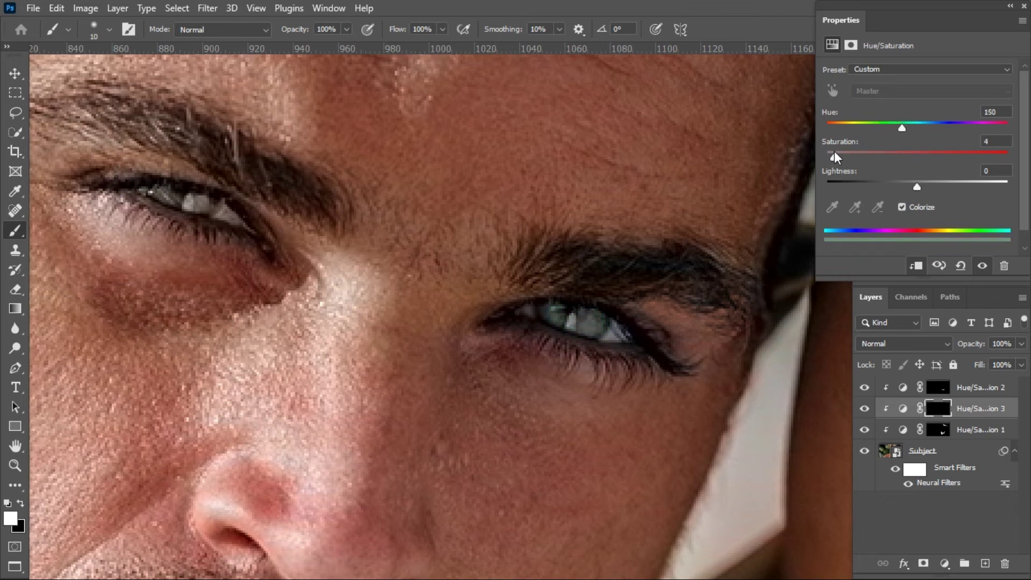
{"action": "left_click_drag", "start_coordinate": [834, 153], "coordinate": [840, 152]}
{"action": "left_click_drag", "start_coordinate": [902, 127], "coordinate": [1009, 132]}
{"action": "left_click_drag", "start_coordinate": [853, 153], "coordinate": [856, 154]}
{"action": "left_click_drag", "start_coordinate": [1007, 128], "coordinate": [836, 136]}
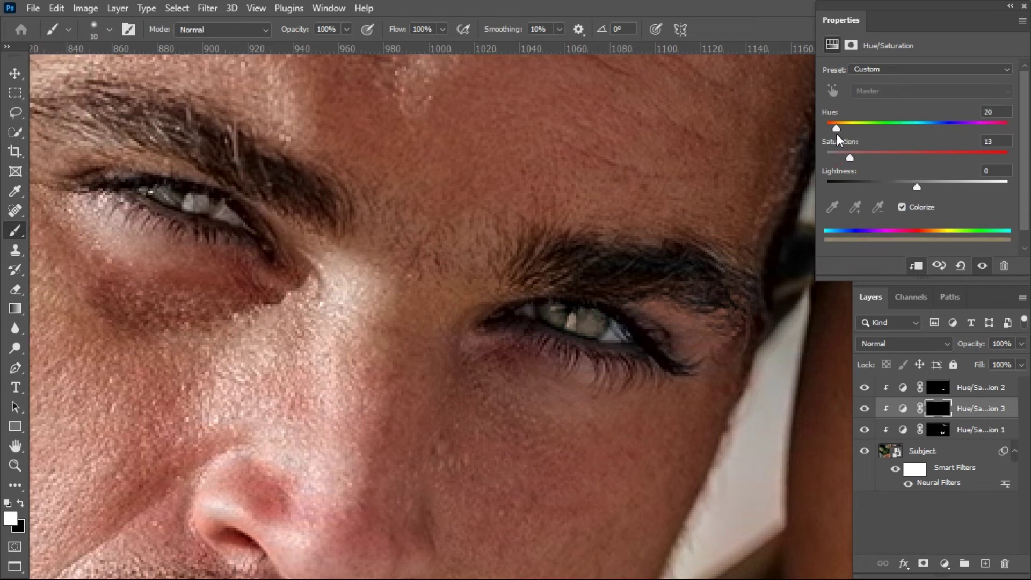
{"action": "key", "text": "ctrl+minus"}
{"action": "left_click", "coordinate": [864, 409]}
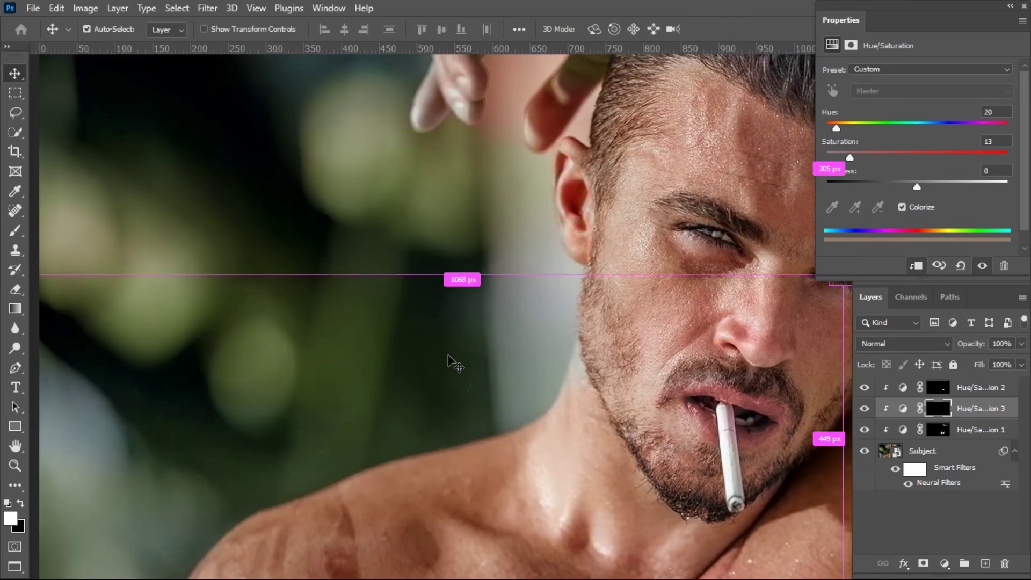
Step: Add a new empty layer directly above the Subject photo, clipped to it
{"action": "key", "text": "ctrl+plus"}
{"action": "key", "text": "ctrl+plus"}
{"action": "left_click_drag", "start_coordinate": [411, 492], "coordinate": [396, 317]}
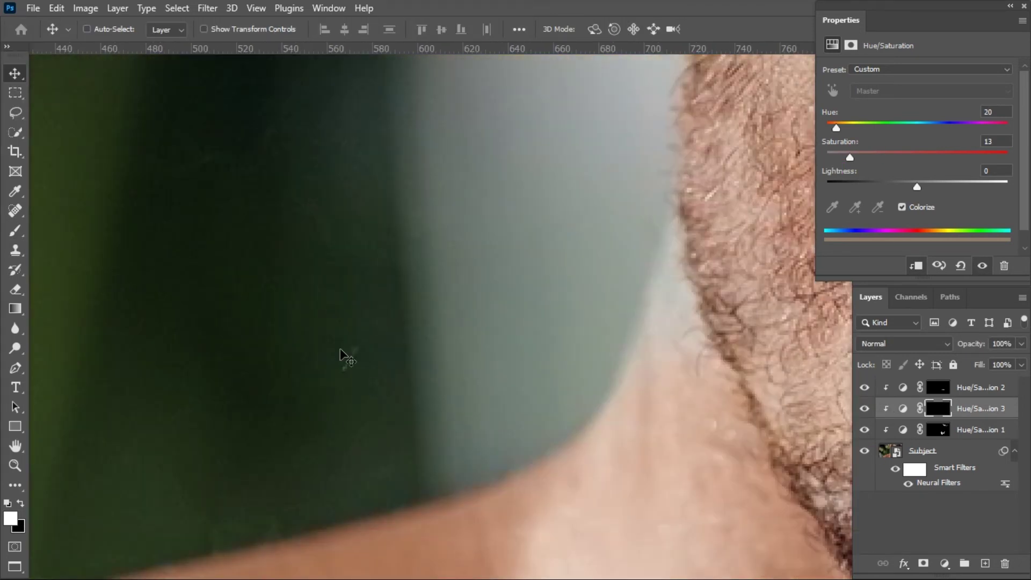
{"action": "left_click", "coordinate": [960, 467]}
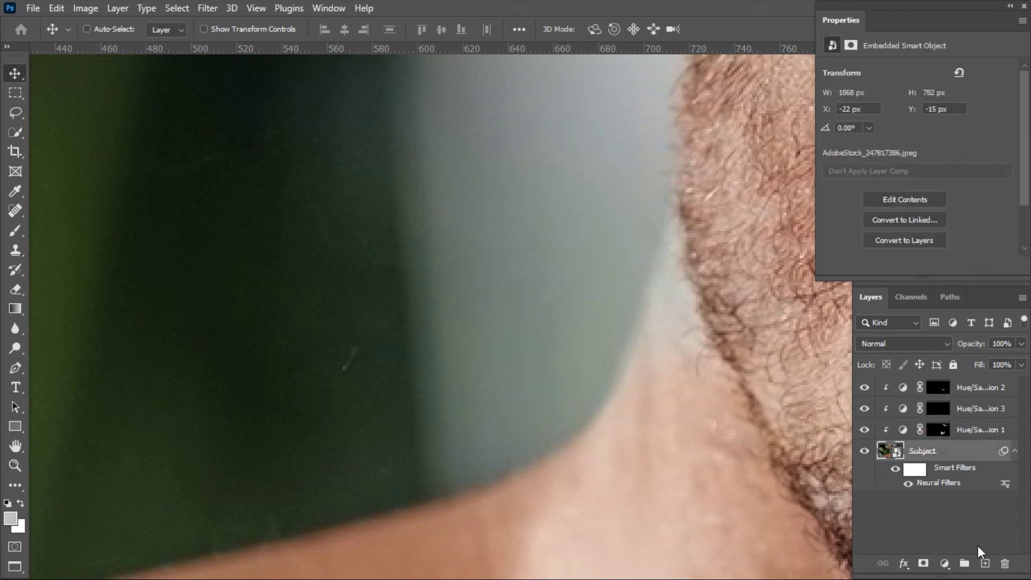
{"action": "left_click", "coordinate": [985, 563]}
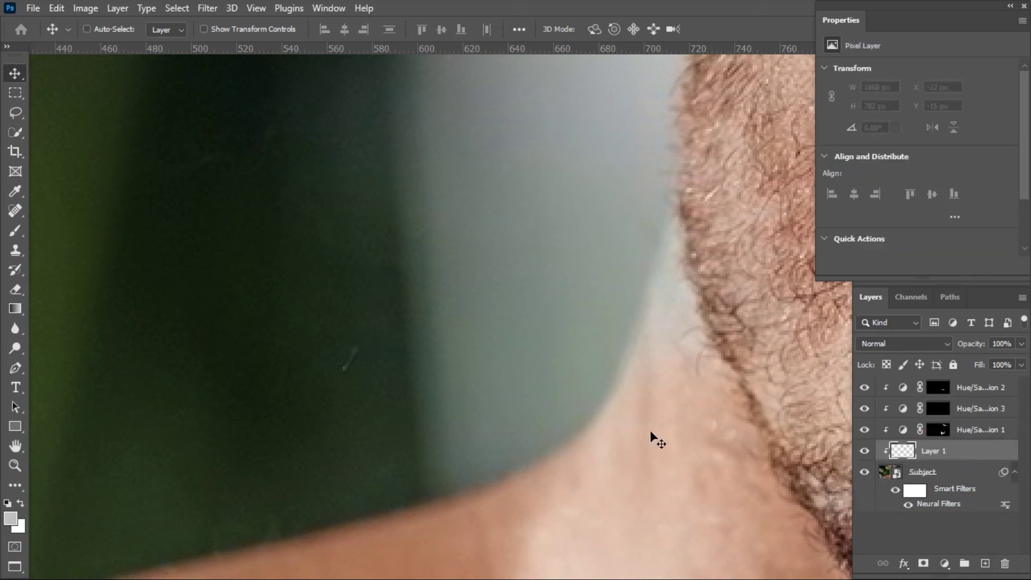
Step: Clone clean dark background over the light scratch above the shoulder with a 30 px Clone Stamp
{"action": "left_click", "coordinate": [18, 244]}
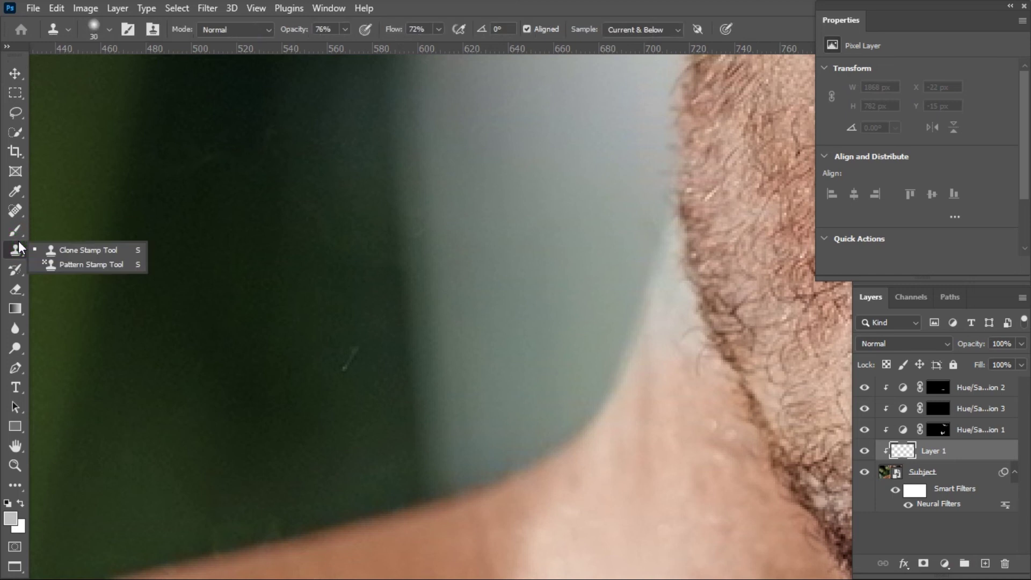
{"action": "left_click", "coordinate": [111, 248]}
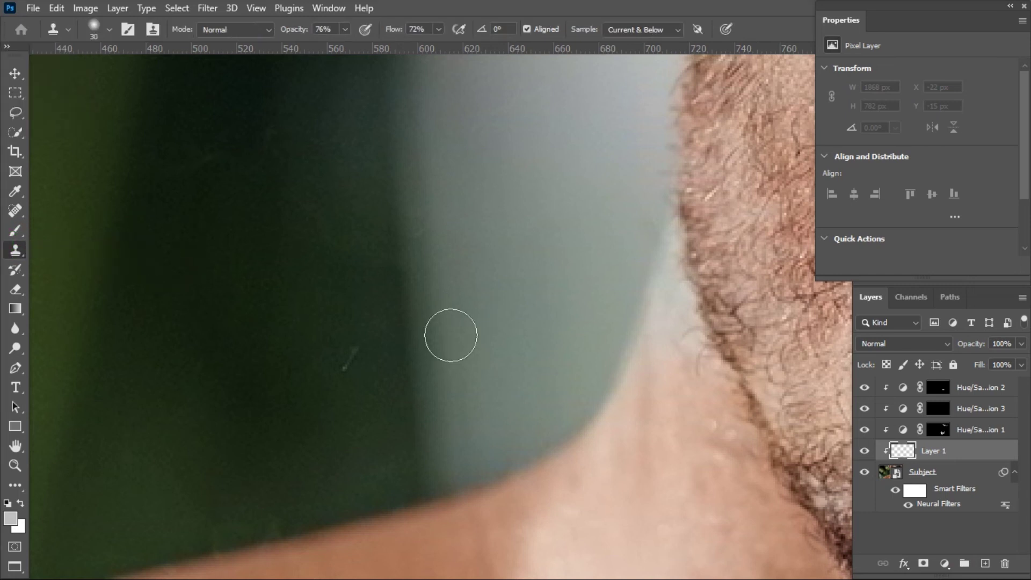
{"action": "left_click", "coordinate": [285, 303], "text": "alt"}
{"action": "left_click", "coordinate": [342, 368]}
{"action": "left_click", "coordinate": [362, 350]}
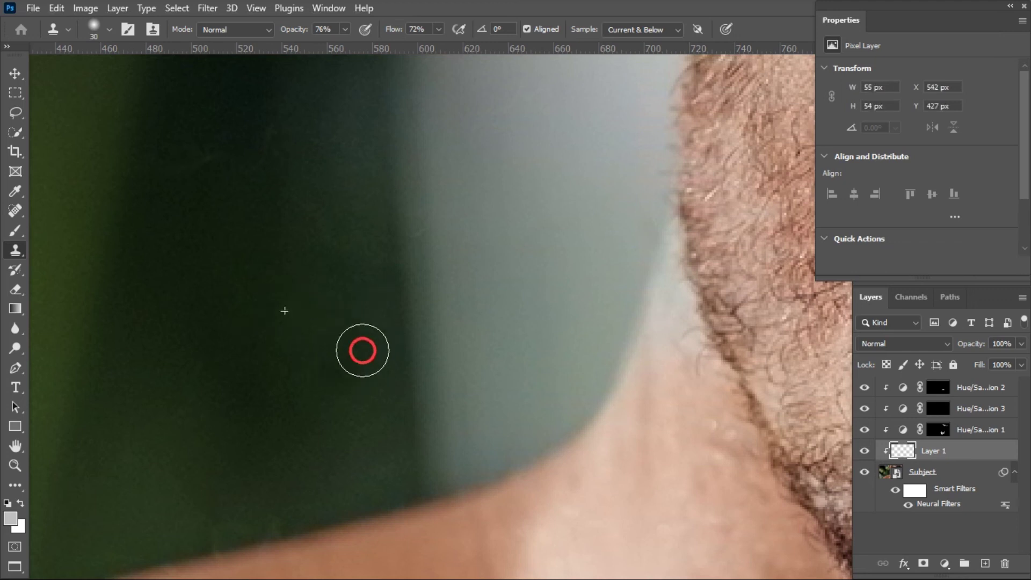
{"action": "left_click_drag", "start_coordinate": [362, 350], "coordinate": [377, 327]}
{"action": "key", "text": "ctrl+minus"}
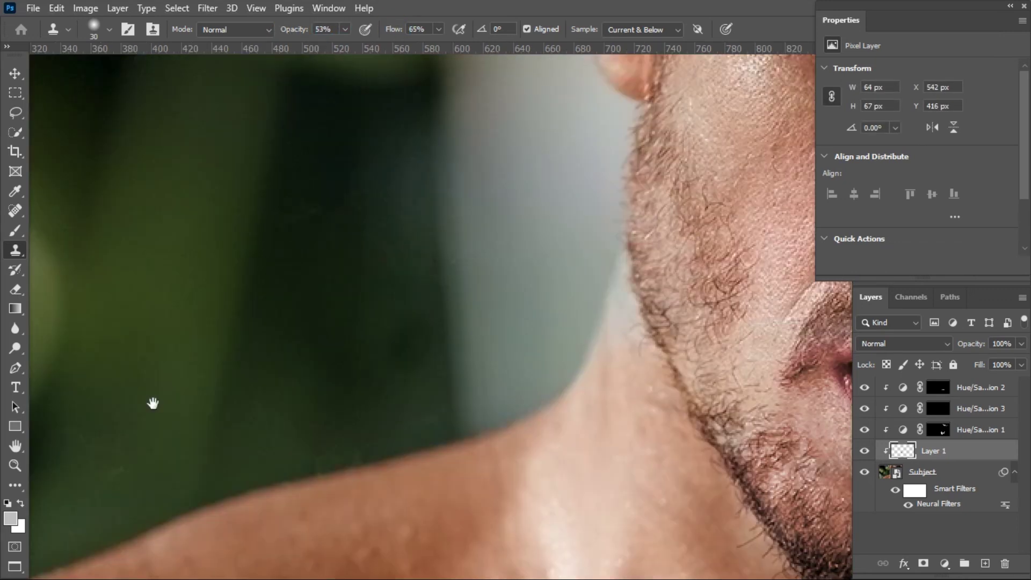
Step: Enlarge the Clone Stamp to 70 px and clone over the remaining blemishes across the blurred green background
{"action": "left_click_drag", "start_coordinate": [137, 422], "coordinate": [388, 266]}
{"action": "key", "text": "bracketright"}
{"action": "key", "text": "bracketright"}
{"action": "key", "text": "bracketright"}
{"action": "key", "text": "bracketright"}
{"action": "key", "text": "bracketright"}
{"action": "key", "text": "bracketright"}
{"action": "left_click_drag", "start_coordinate": [345, 295], "coordinate": [403, 251]}
{"action": "left_click", "coordinate": [360, 326]}
{"action": "mouse_move", "coordinate": [90, 295]}
{"action": "left_mouse_down"}
{"action": "mouse_move", "coordinate": [281, 240]}
{"action": "mouse_move", "coordinate": [448, 317]}
{"action": "left_mouse_up"}
{"action": "left_click", "coordinate": [182, 128]}
{"action": "left_click_drag", "start_coordinate": [357, 177], "coordinate": [399, 488]}
{"action": "left_click", "coordinate": [278, 474]}
{"action": "left_click_drag", "start_coordinate": [278, 474], "coordinate": [242, 461]}
{"action": "mouse_move", "coordinate": [328, 385]}
{"action": "left_mouse_down"}
{"action": "mouse_move", "coordinate": [361, 265]}
{"action": "mouse_move", "coordinate": [363, 171]}
{"action": "left_mouse_up"}
{"action": "left_click", "coordinate": [273, 451]}
{"action": "left_click", "coordinate": [262, 460]}
{"action": "left_click", "coordinate": [340, 336]}
{"action": "scroll", "coordinate": [627, 401], "scroll_direction": "down", "scroll_amount": 3}
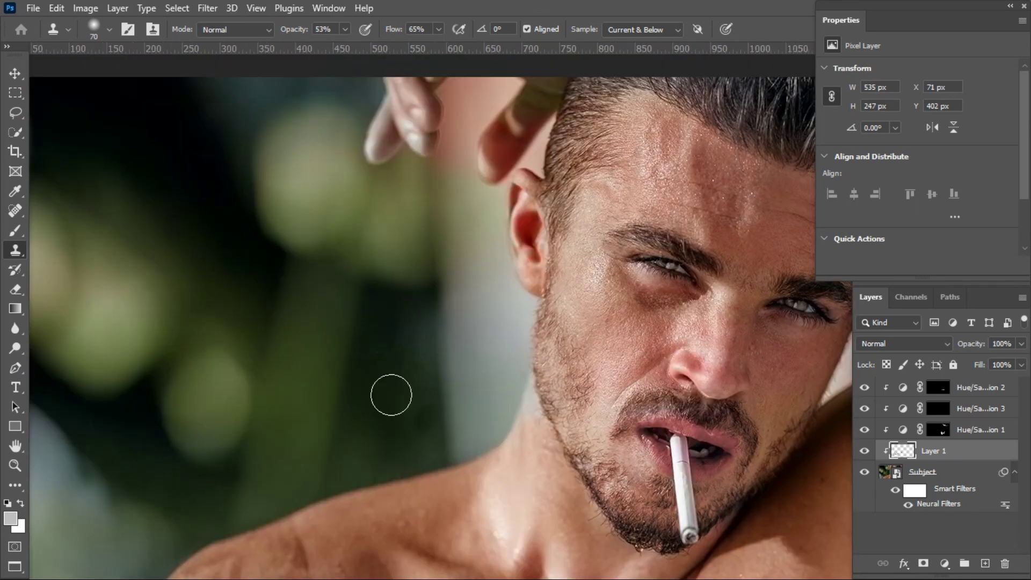
{"action": "left_click_drag", "start_coordinate": [387, 391], "coordinate": [421, 391]}
{"action": "scroll", "coordinate": [467, 433], "scroll_direction": "up", "scroll_amount": 3}
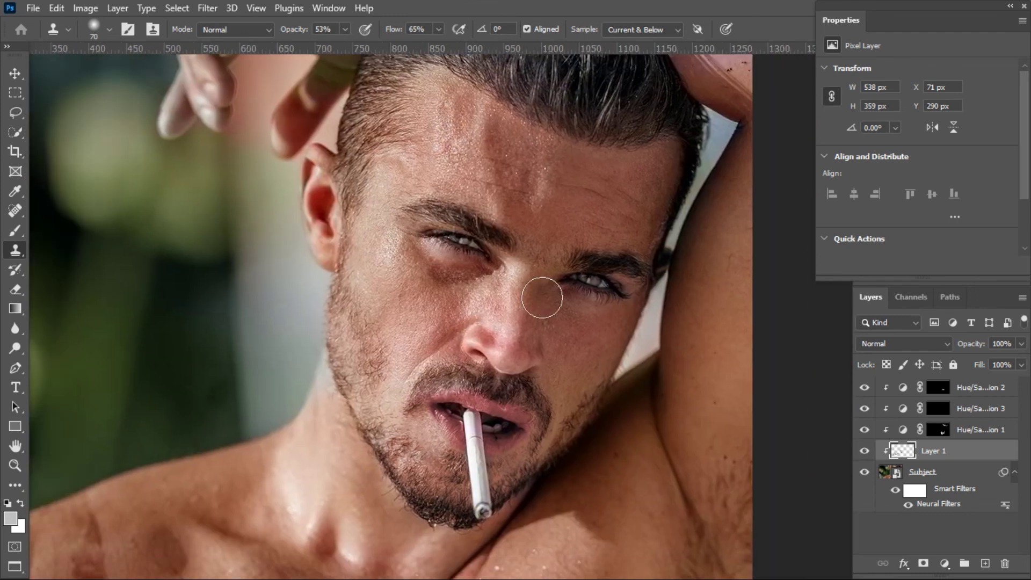
{"action": "scroll", "coordinate": [541, 297], "scroll_direction": "down", "scroll_amount": 2}
{"action": "left_click_drag", "start_coordinate": [543, 298], "coordinate": [471, 292]}
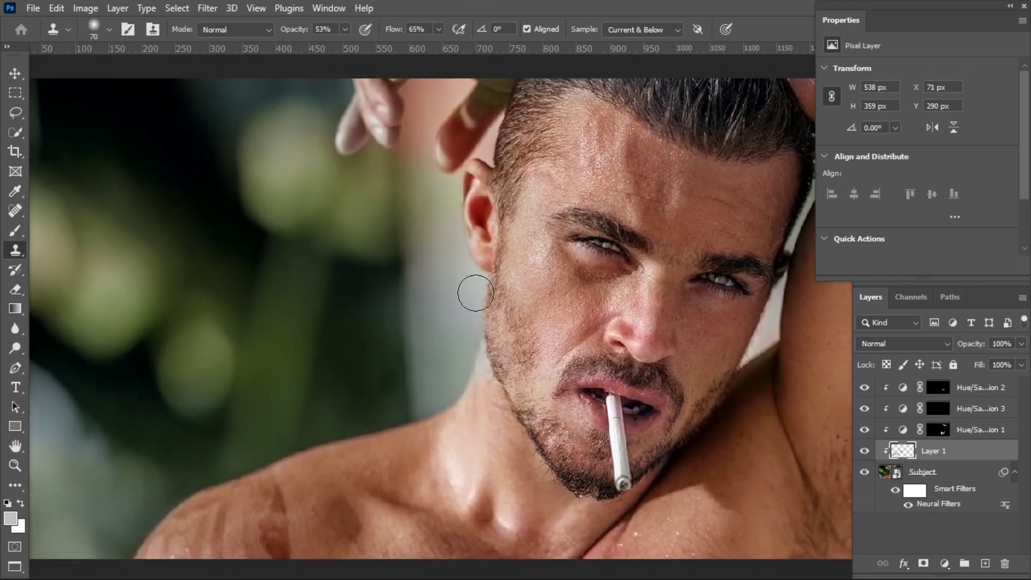
{"action": "key", "text": "v"}
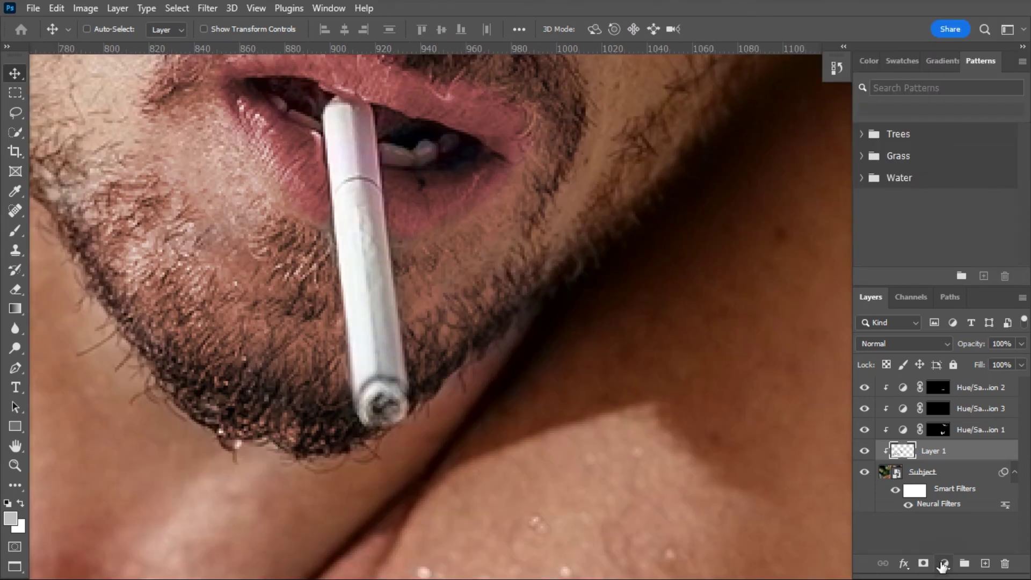
Step: Add a clipped Hue/Saturation layer above the cloning layer with Colorize on, hue 5 and saturation 80
{"action": "left_click", "coordinate": [944, 563]}
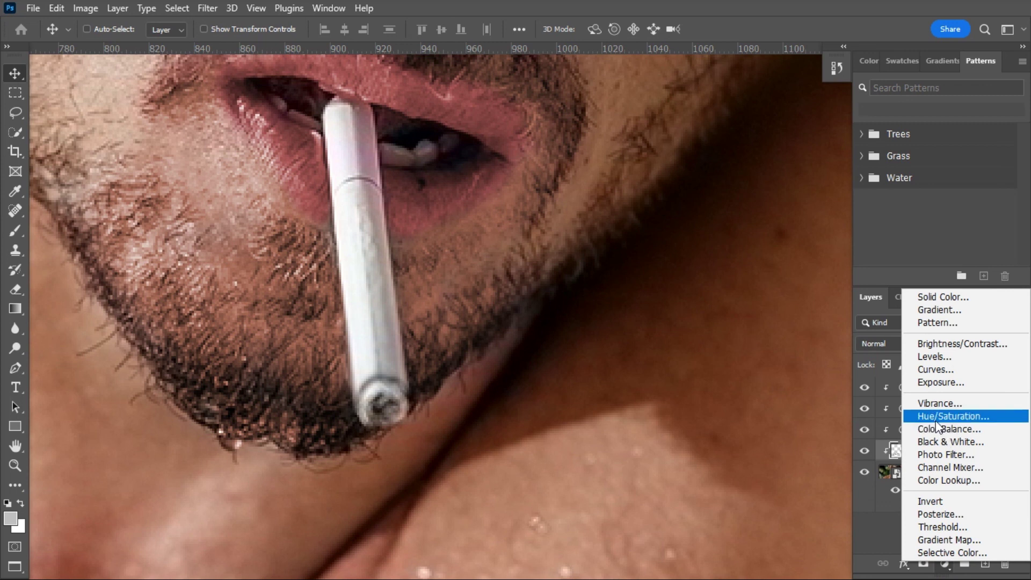
{"action": "left_click", "coordinate": [953, 416]}
{"action": "left_click", "coordinate": [902, 207]}
{"action": "left_click_drag", "start_coordinate": [871, 157], "coordinate": [971, 154]}
{"action": "left_click", "coordinate": [829, 127]}
Step: Invert the new layer's mask to black and paint white over the burning tip of the cigarette with a 10 px brush
{"action": "key", "text": "ctrl+i"}
{"action": "key", "text": "b"}
{"action": "mouse_move", "coordinate": [396, 404]}
{"action": "left_mouse_down"}
{"action": "mouse_move", "coordinate": [370, 417]}
{"action": "mouse_move", "coordinate": [385, 397]}
{"action": "mouse_move", "coordinate": [406, 418]}
{"action": "left_mouse_up"}
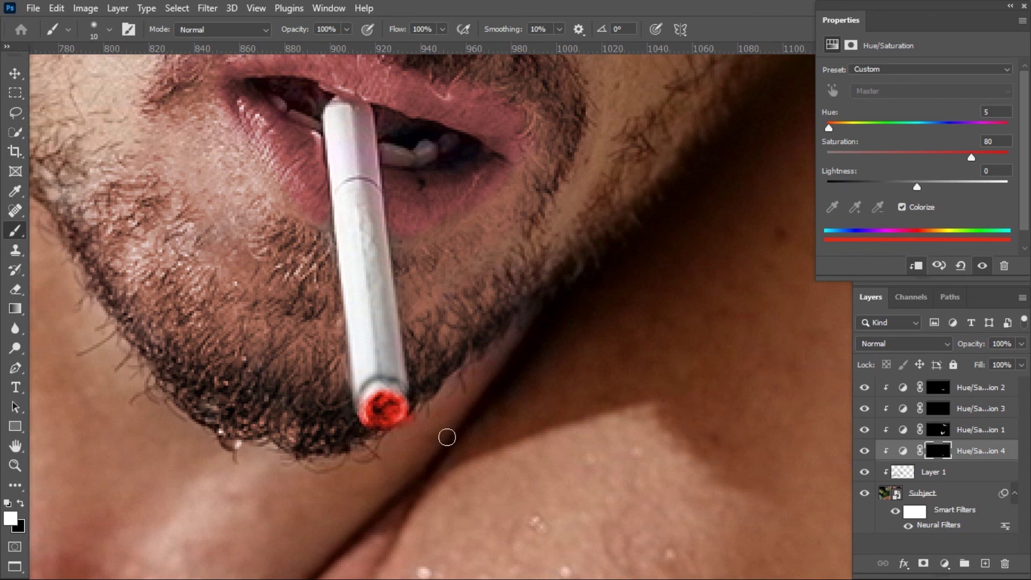
Step: Set the cigarette tip layer's saturation to 70 and hue to 0
{"action": "left_click", "coordinate": [927, 157]}
{"action": "left_click_drag", "start_coordinate": [829, 128], "coordinate": [833, 121]}
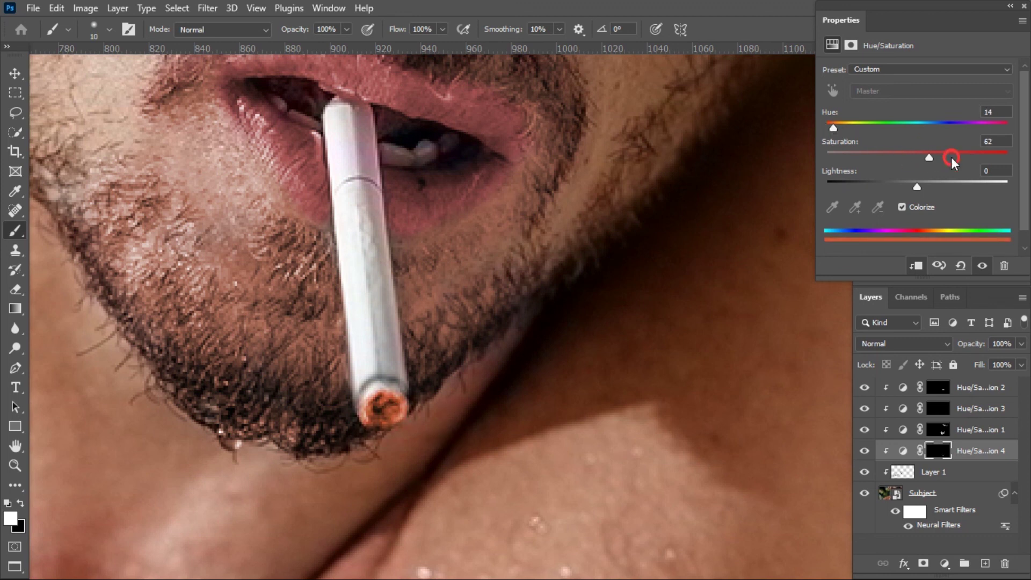
{"action": "left_click", "coordinate": [951, 156]}
{"action": "left_click", "coordinate": [827, 128]}
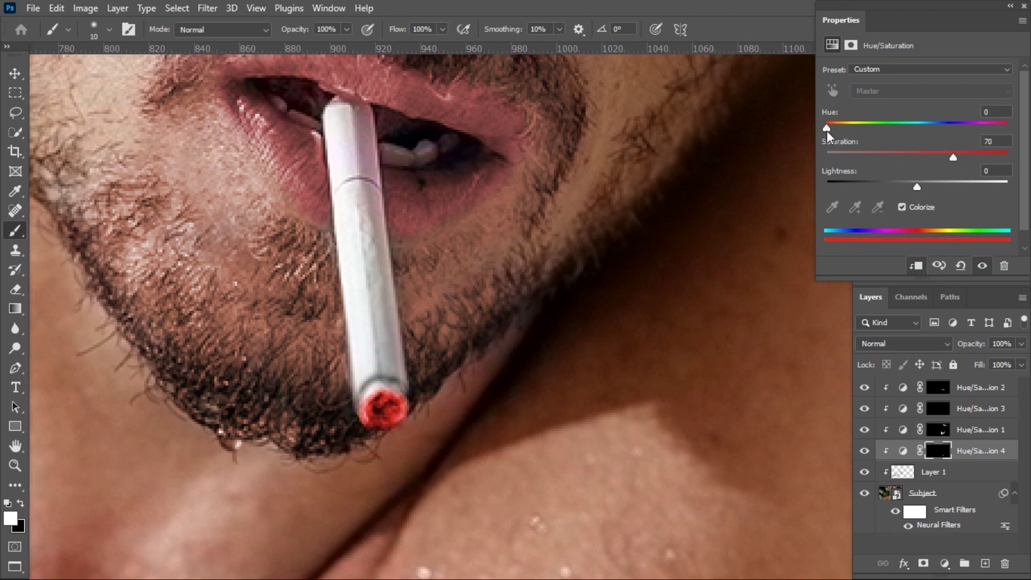